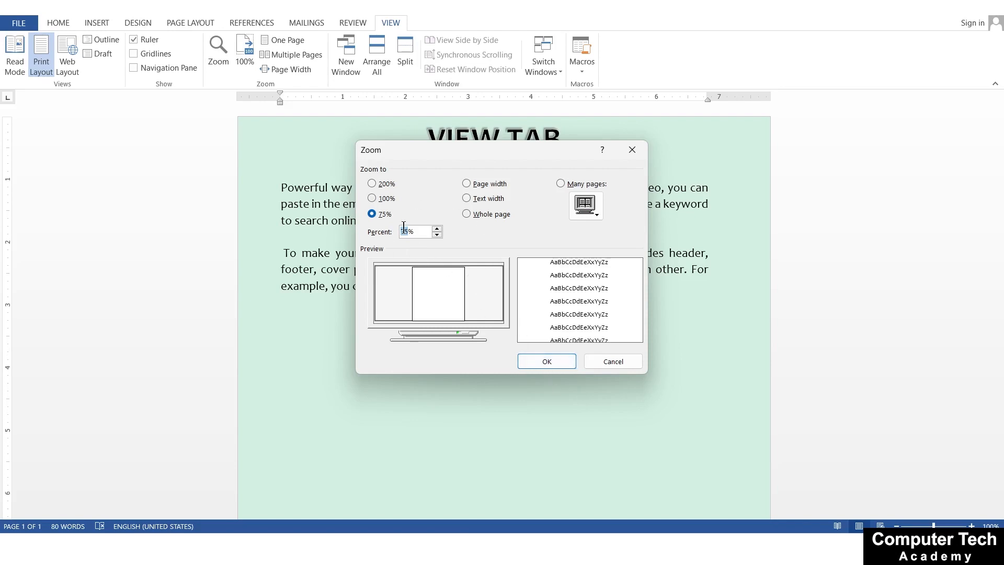
Set the document's custom zoom level to 90%
type("90")
left_click(533, 359)
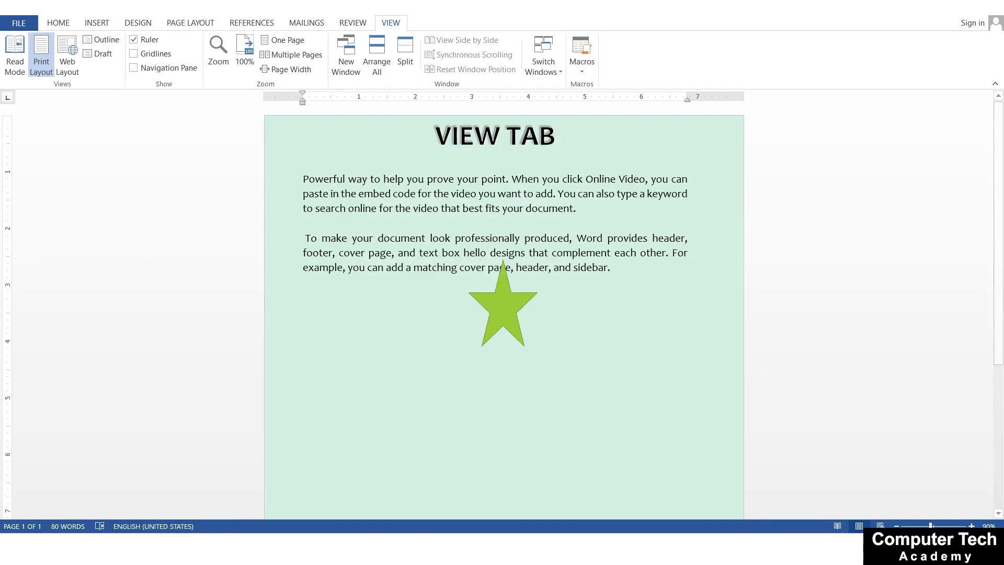
Zoom the page in to 500% around the star shape and back out to 10%
scroll(452, 331, "up", 2, "ctrl")
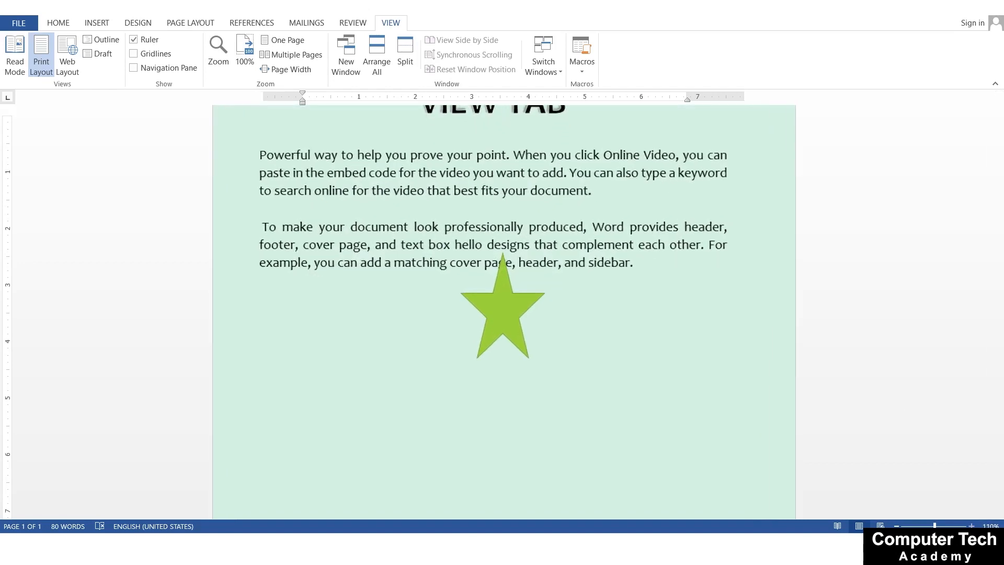
scroll(451, 331, "up", 1)
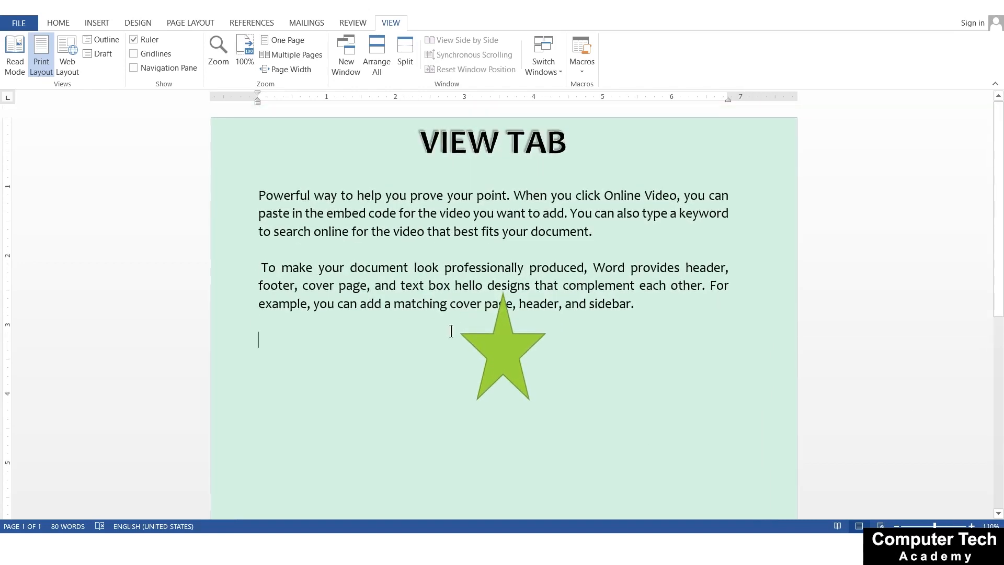
scroll(451, 331, "up", 20, "ctrl")
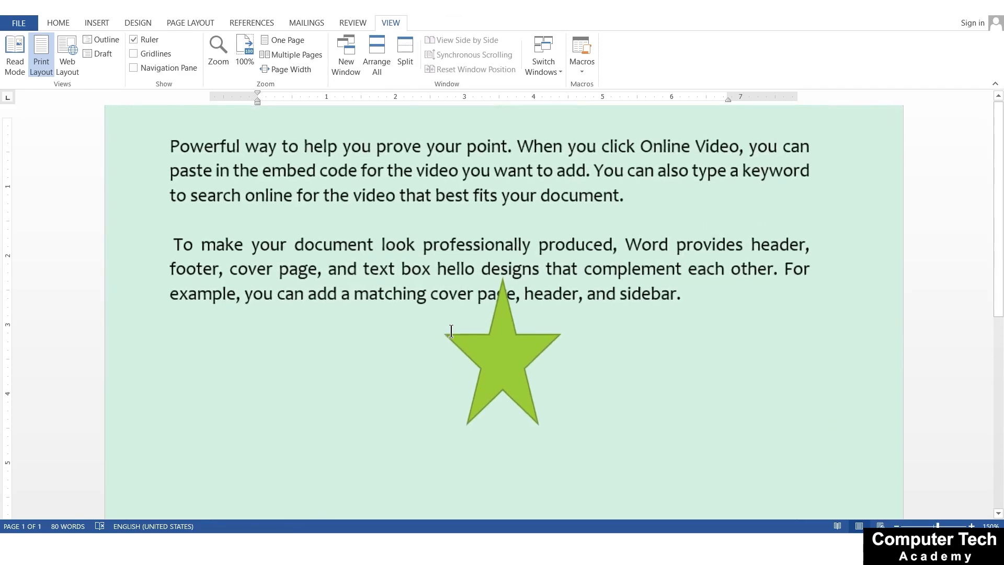
scroll(451, 331, "up", 10, "ctrl")
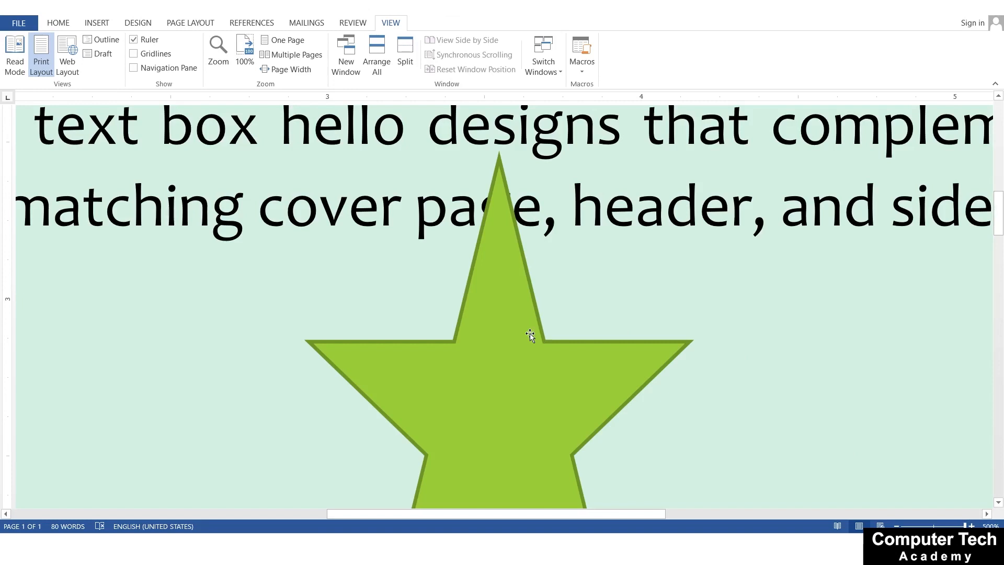
scroll(597, 343, "down", 8)
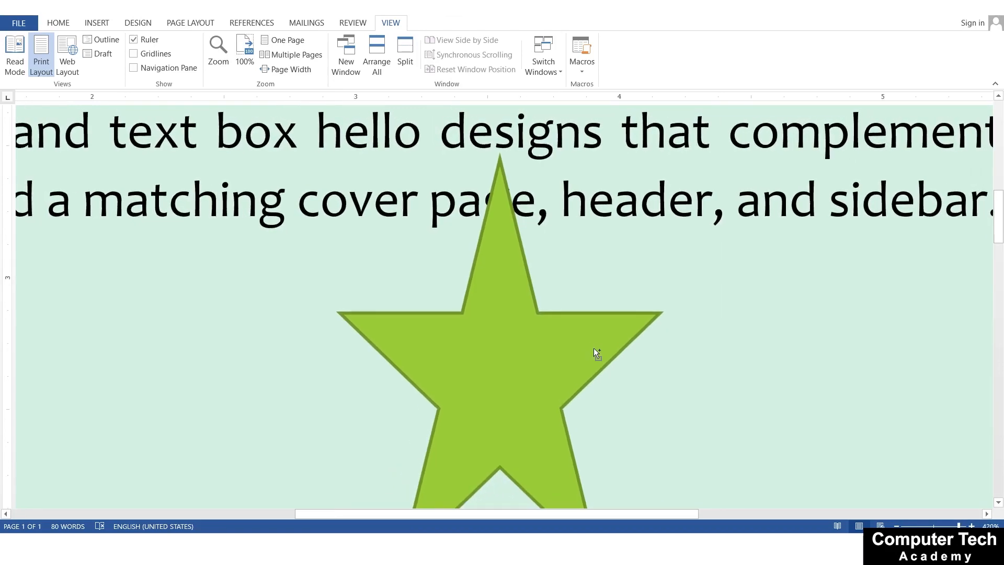
scroll(594, 350, "down", 20)
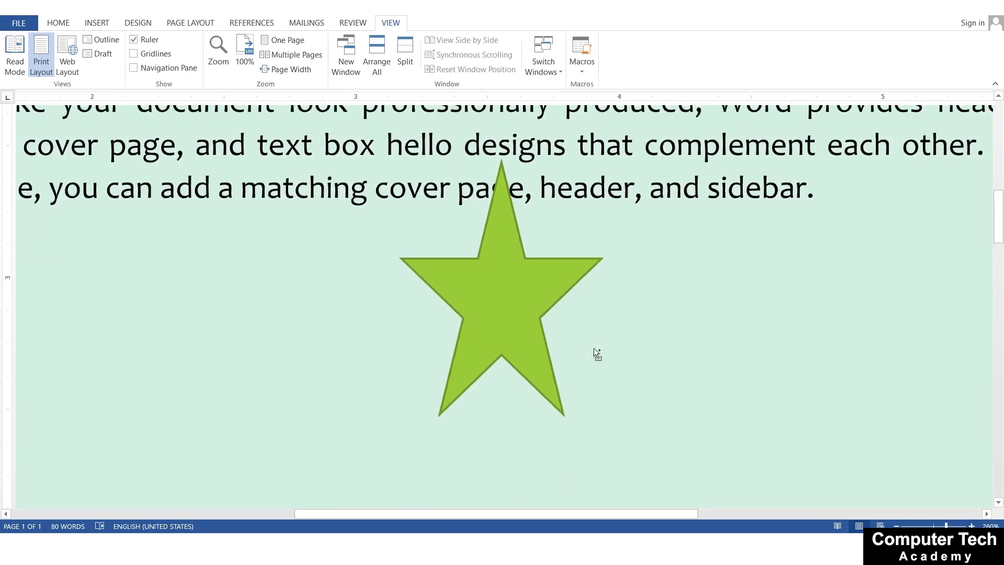
scroll(593, 348, "down", 9)
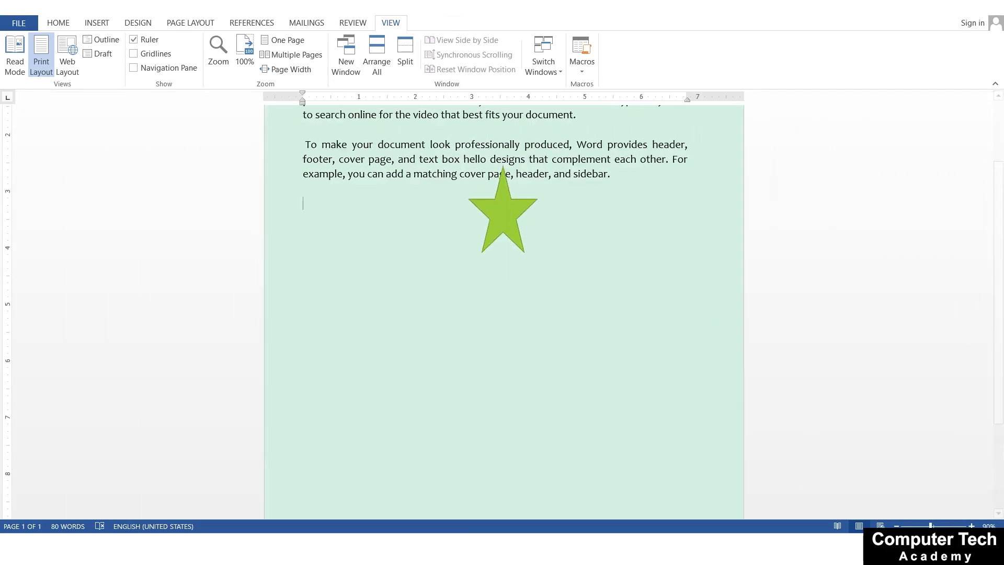
scroll(581, 302, "down", 8)
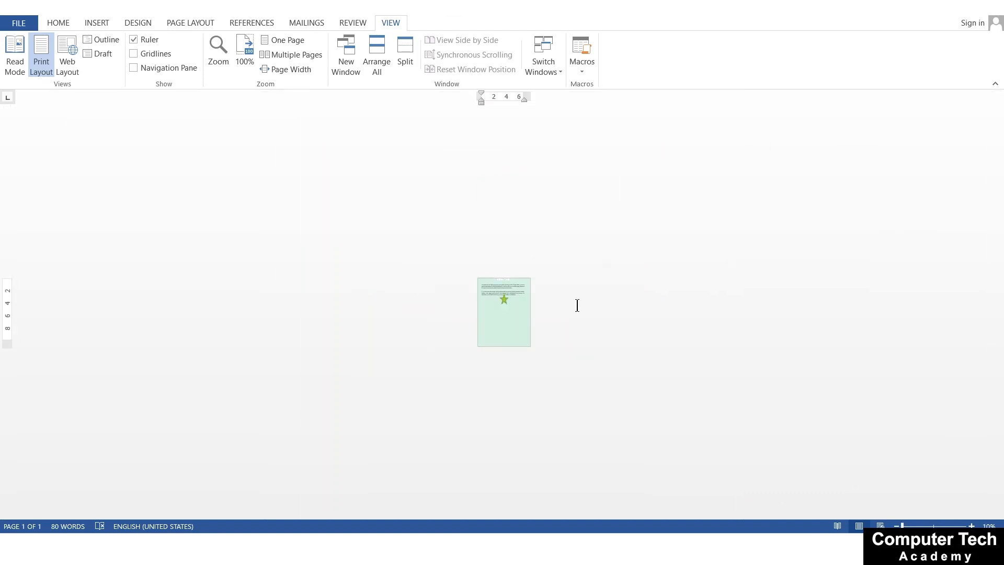
Restore the document view to 100% zoom and show the start of the page
scroll(345, 307, "up", 4)
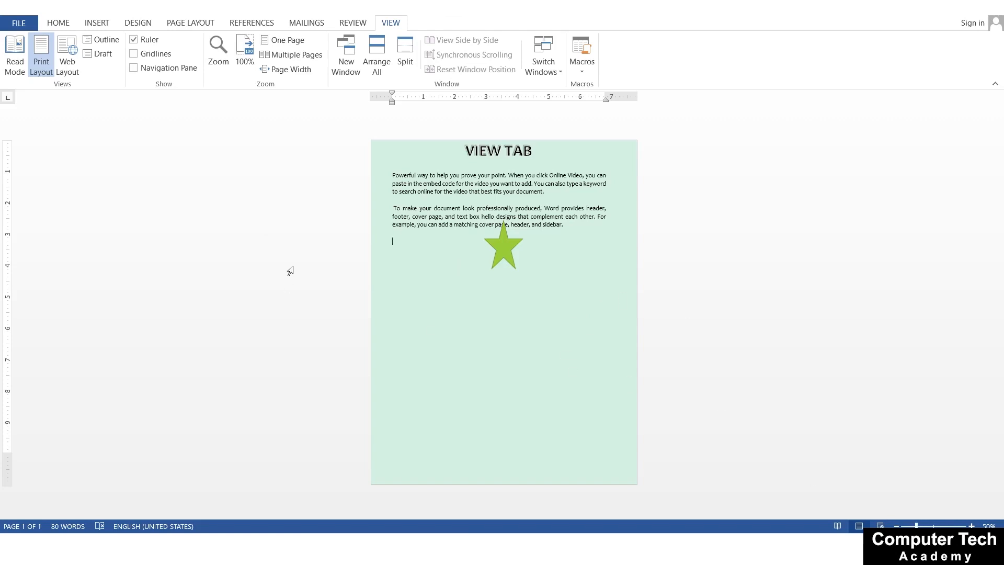
left_click(239, 52)
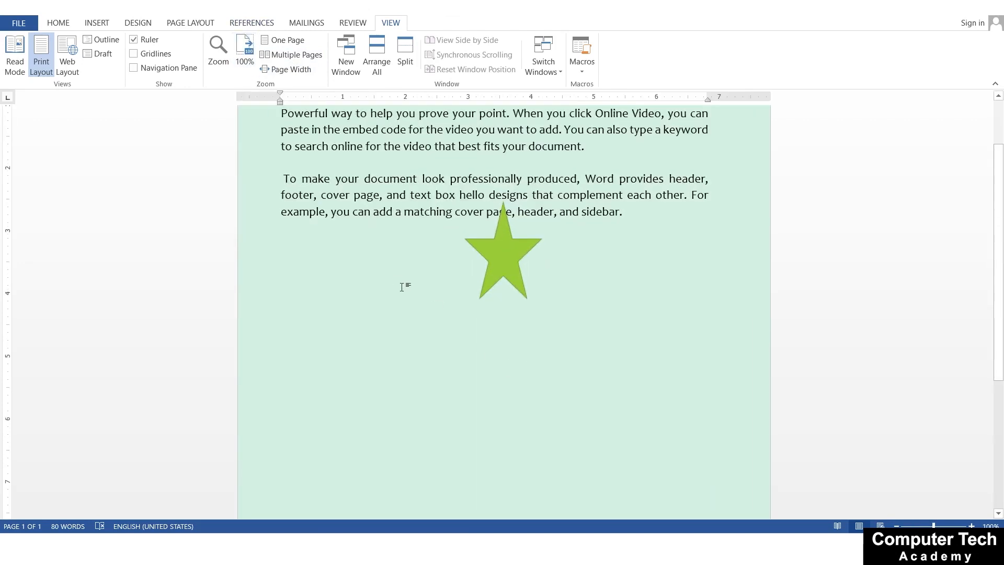
scroll(402, 290, "up", 3)
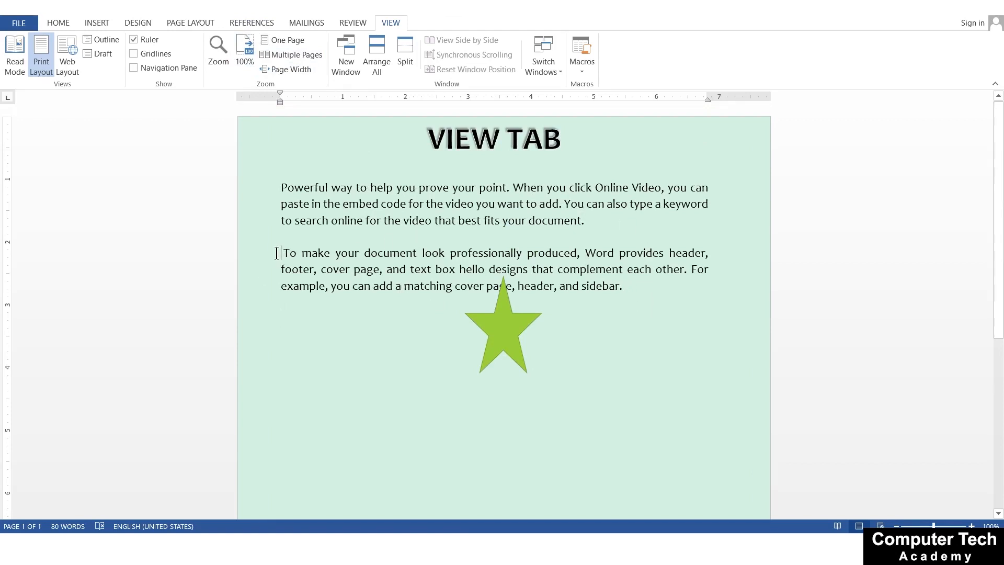
Insert a page break before the paragraph that starts with "To make your document" and place the cursor back in the first paragraph
key("ctrl+Return")
key("ctrl+z")
scroll(381, 172, "up", 1)
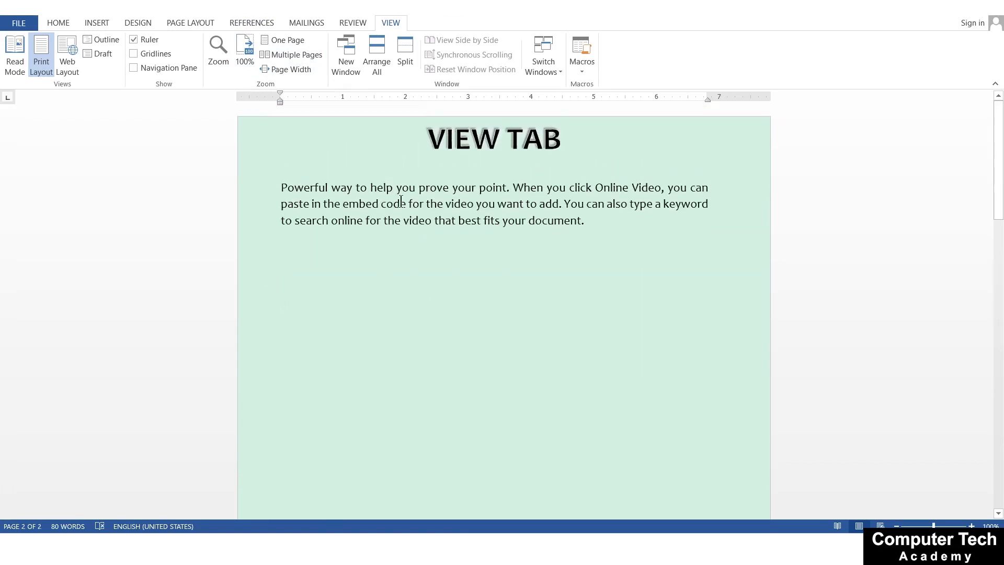
left_click_drag(565, 204, 570, 220)
left_click(313, 220)
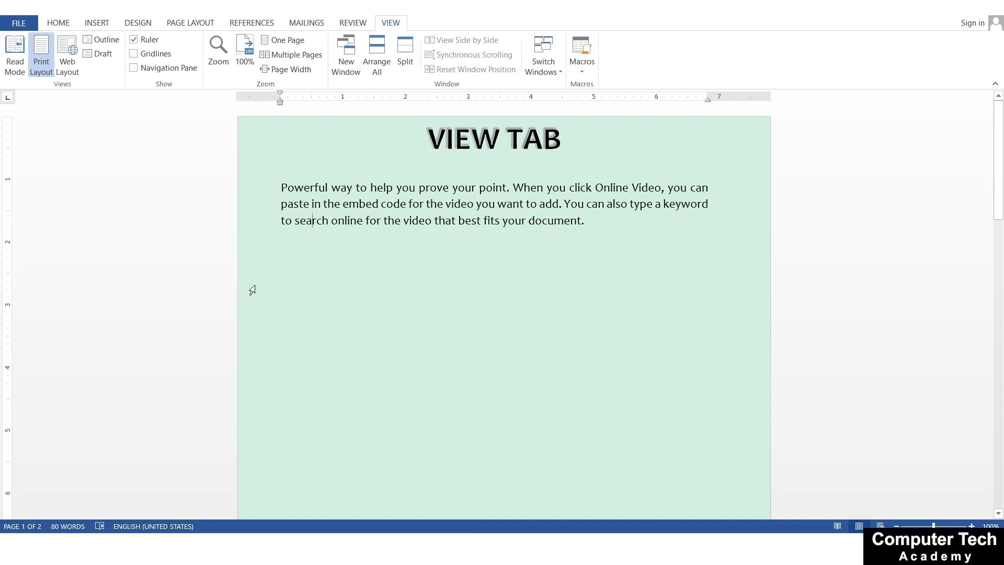
Fit one whole page in the window with One Page, and show both pages side by side with Multiple Pages
left_click(283, 44)
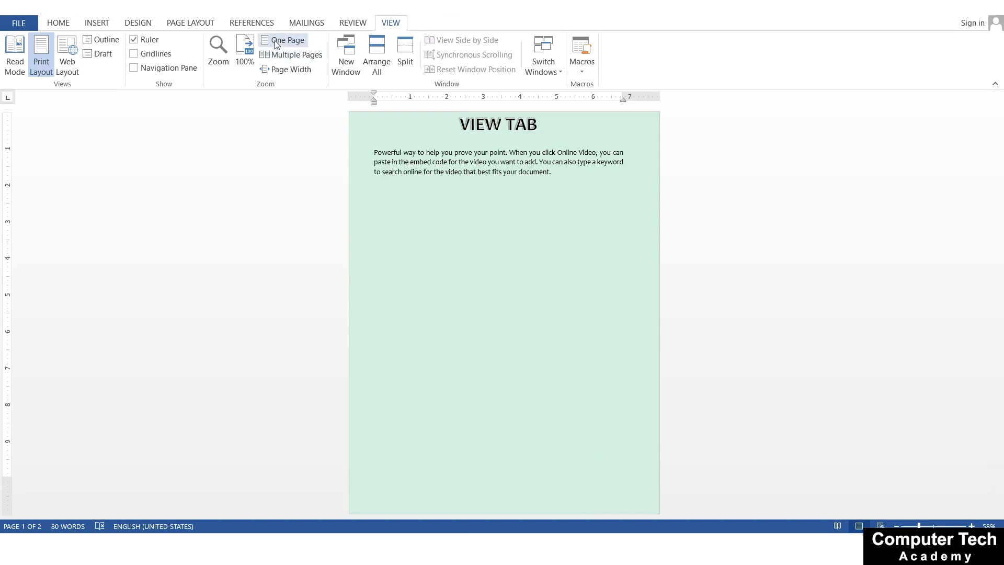
scroll(408, 431, "up", 3)
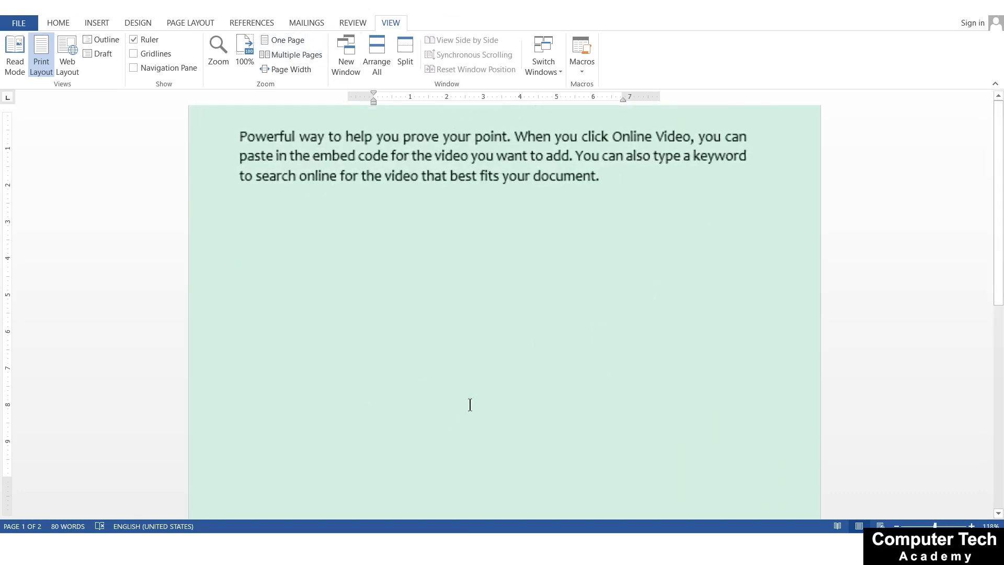
scroll(486, 377, "down", 3)
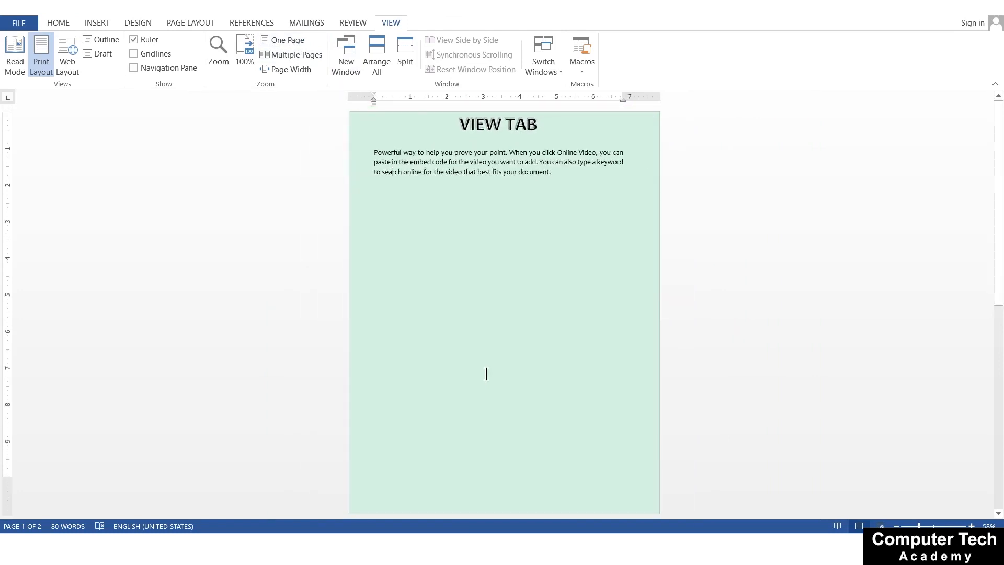
scroll(486, 373, "down", 2)
scroll(486, 373, "up", 2)
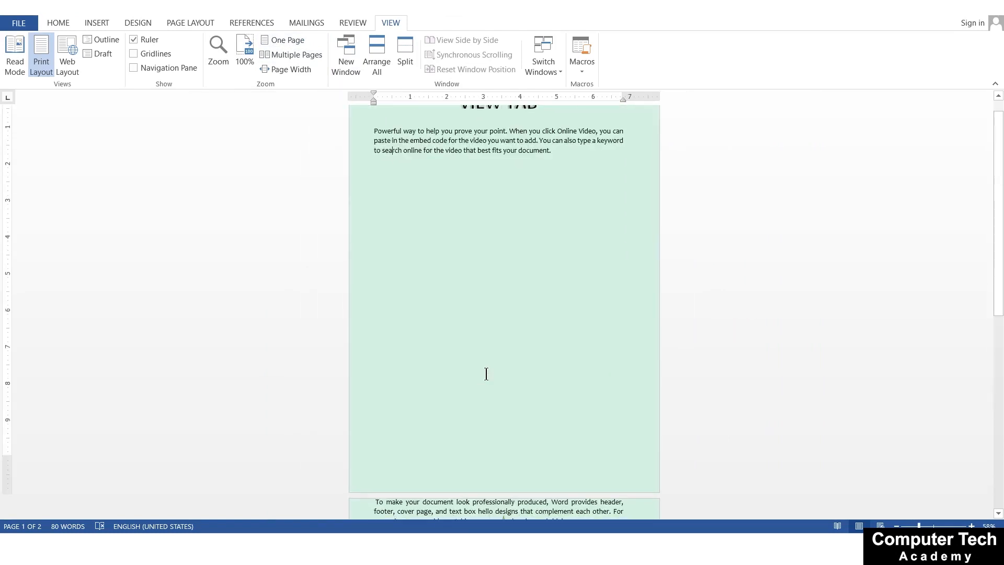
scroll(486, 374, "up", 1)
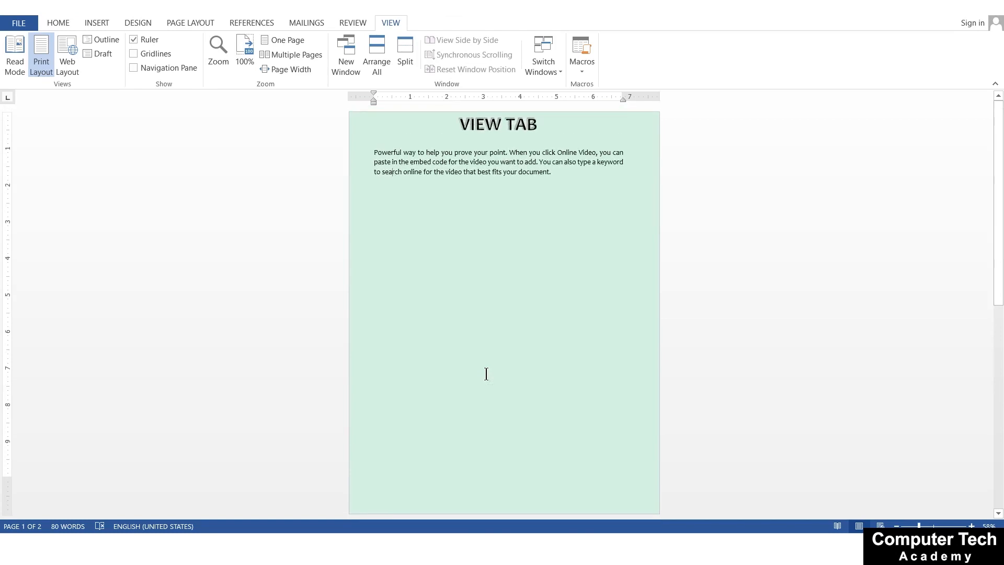
left_click(298, 56)
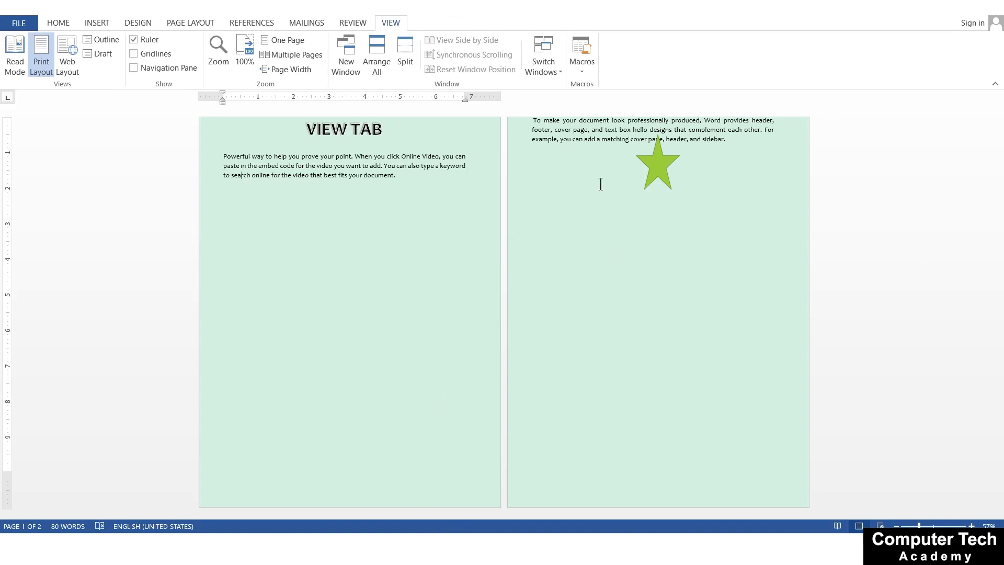
Fit the document to the window with Page Width, try zooming it out and in, and reapply Page Width
left_click(291, 70)
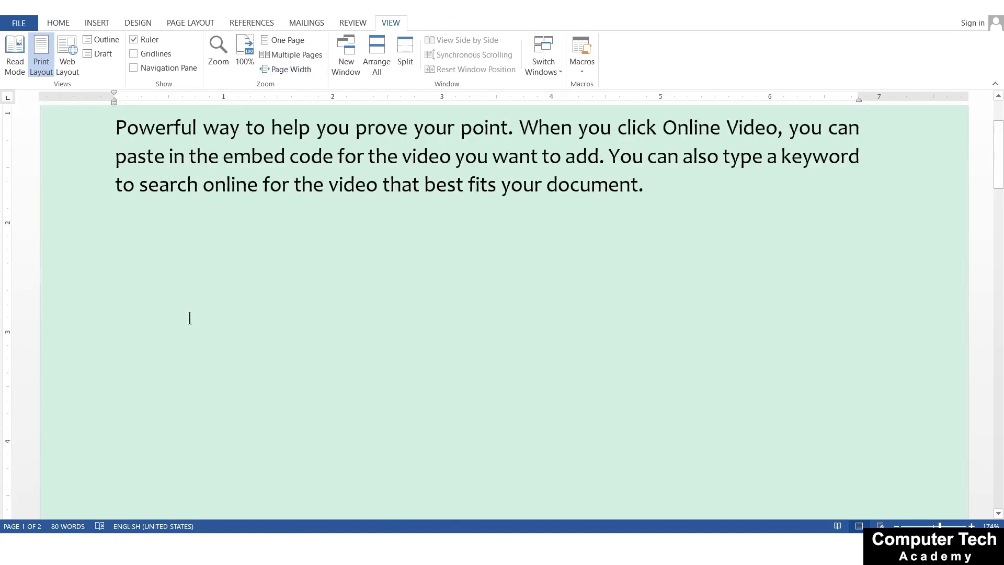
scroll(505, 318, "down", 7, "ctrl")
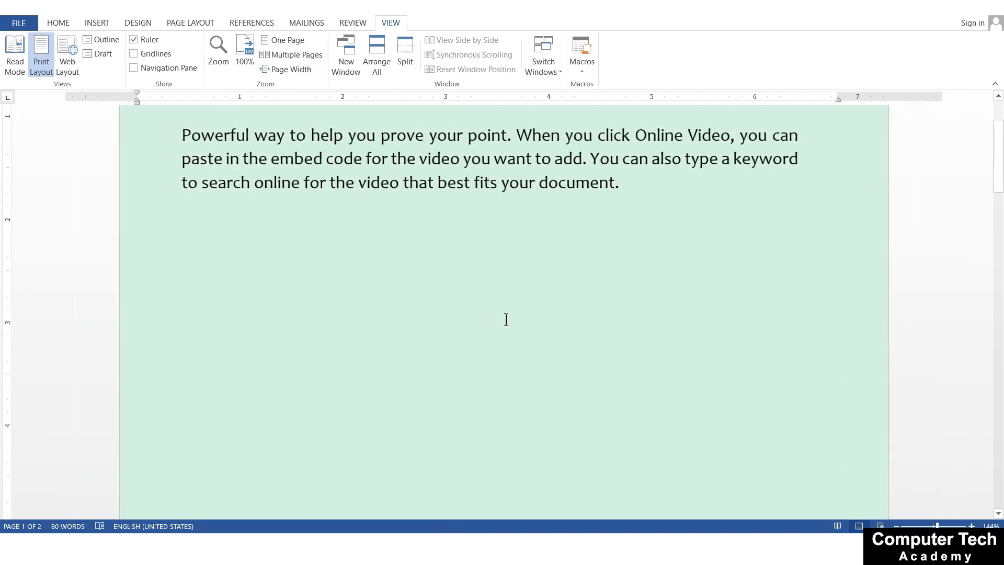
scroll(506, 319, "down", 2, "ctrl")
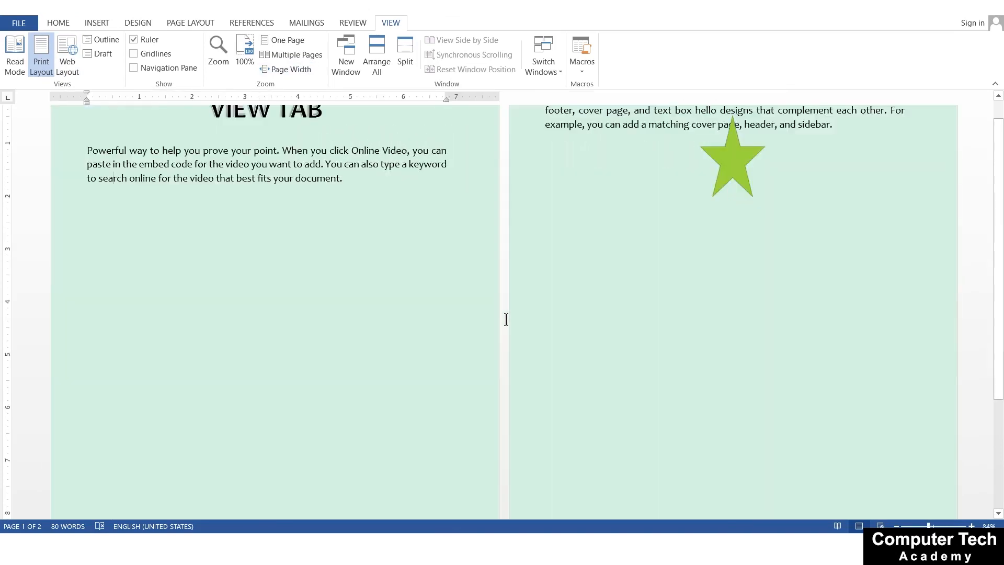
scroll(506, 319, "up", 5, "ctrl")
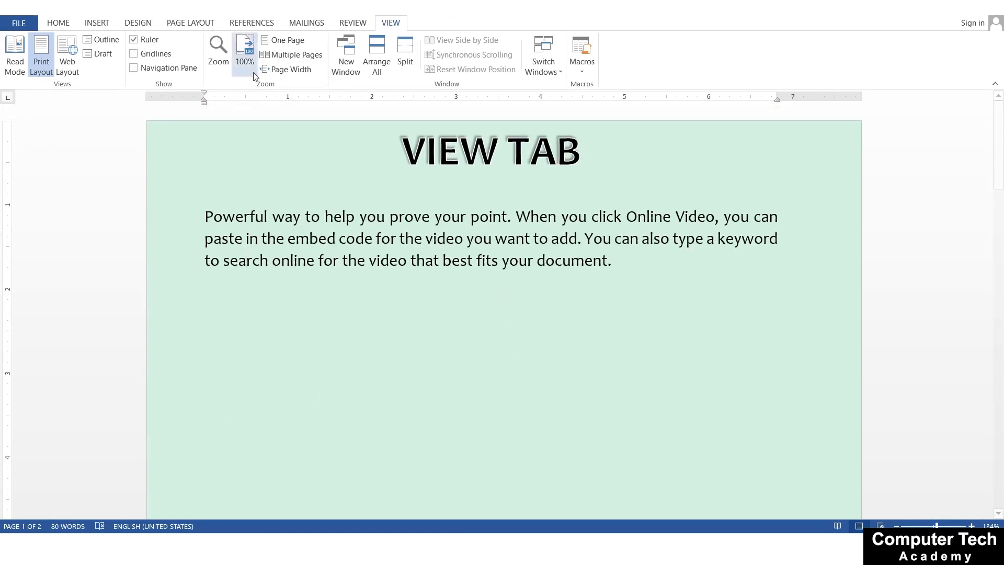
left_click(289, 69)
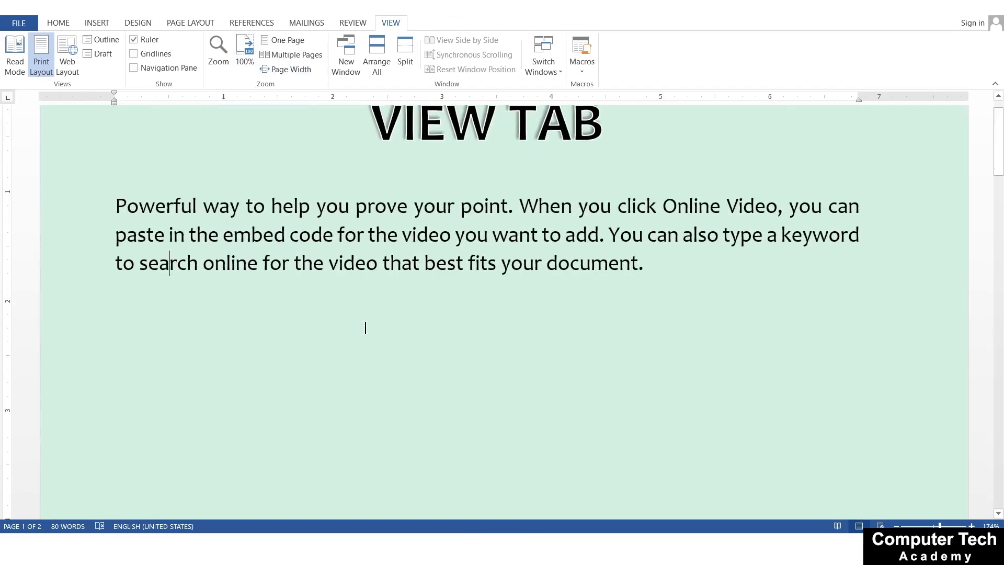
scroll(365, 327, "up", 1)
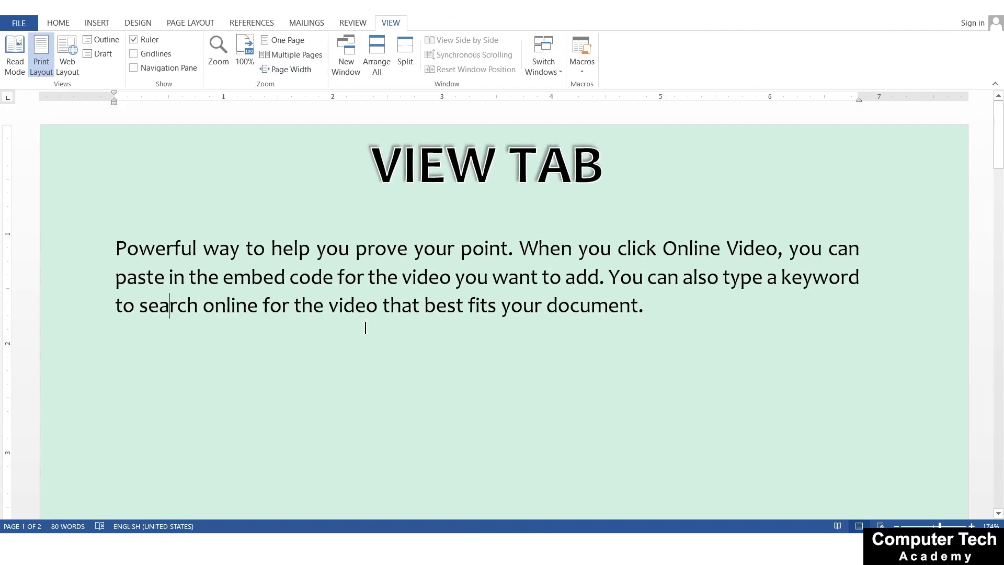
Reset the document zoom from page width to 100%
left_click(245, 46)
scroll(478, 265, "up", 3)
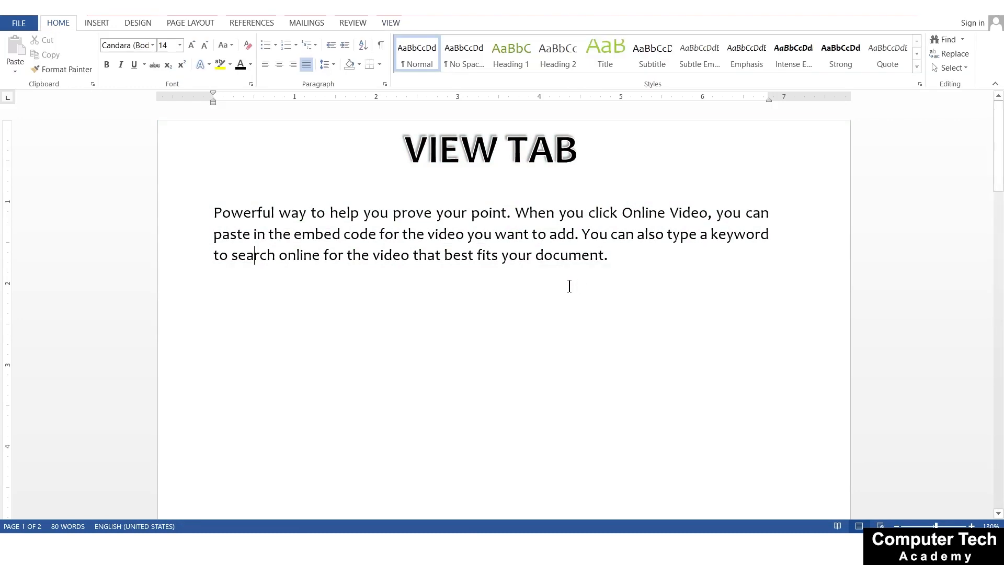
Arrange all open document windows on screen and place the cursor after "document." in the window with the white page
left_click(394, 26)
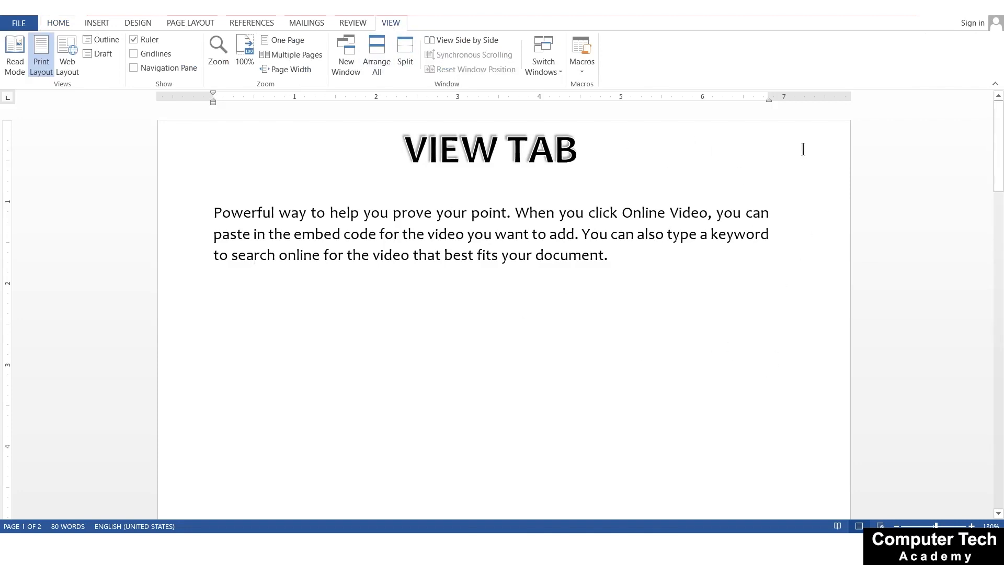
left_click(374, 46)
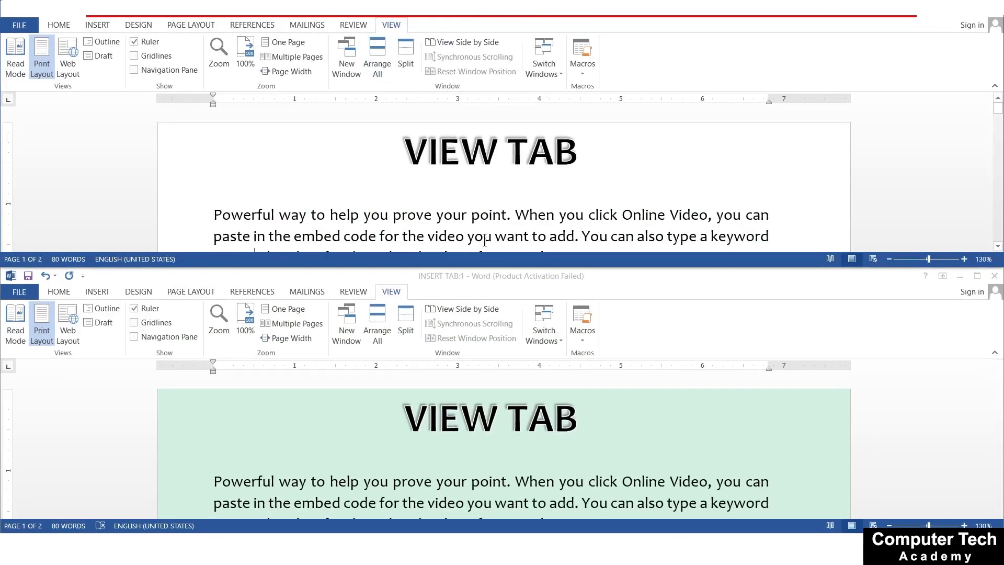
scroll(483, 240, "down", 2)
left_click(616, 180)
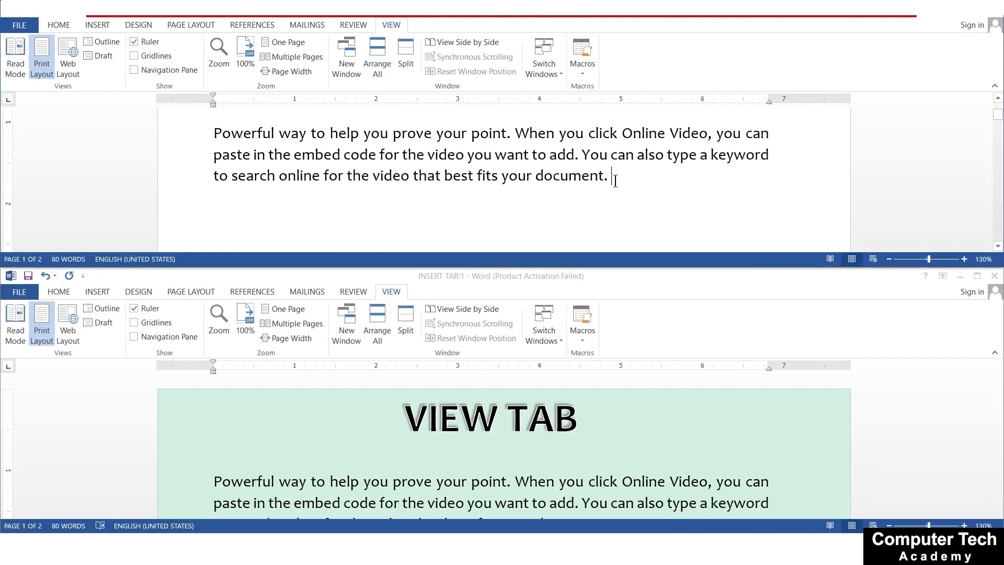
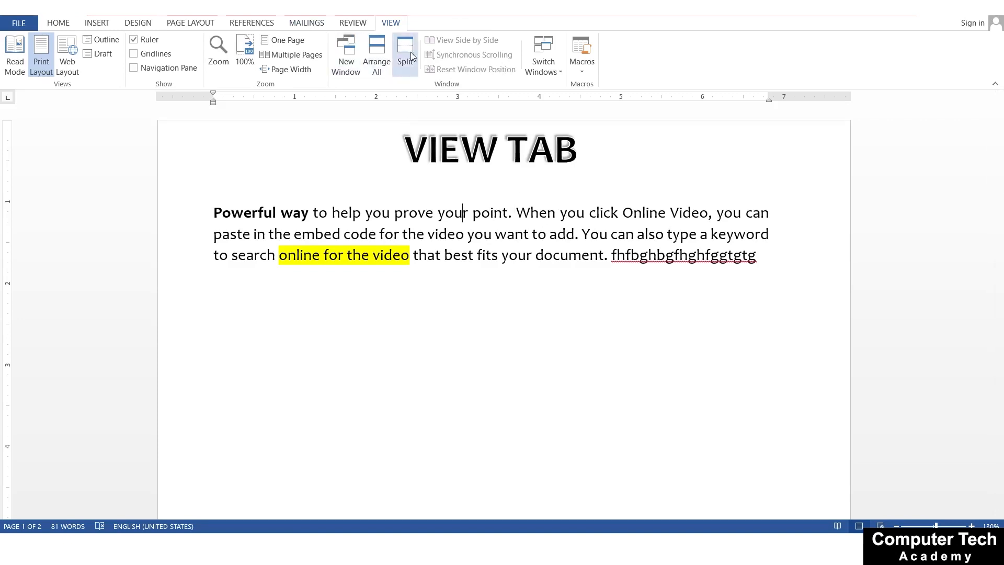
Open a second window of the document, arranged with the first, and view the two side by side
left_click(337, 46)
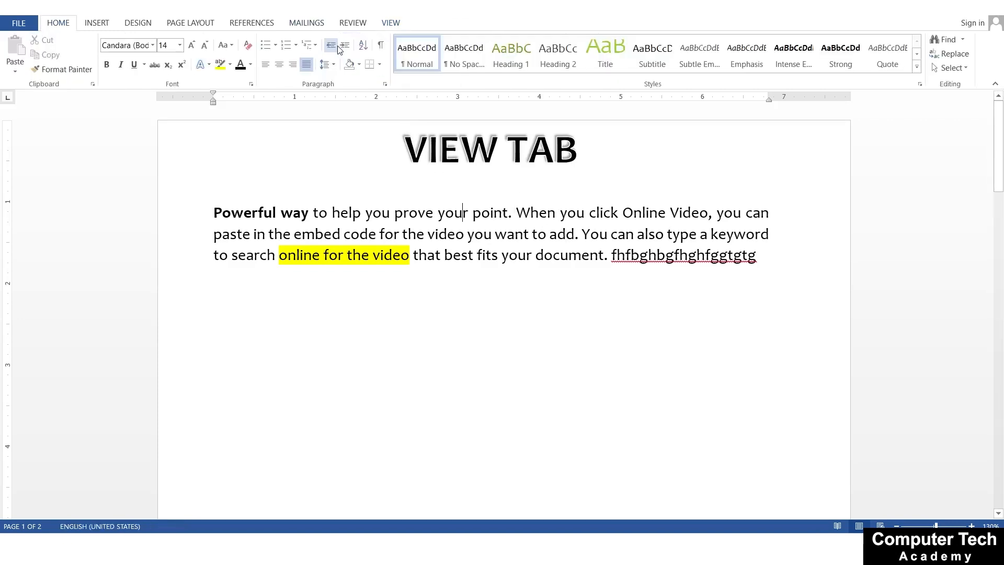
left_click(390, 22)
left_click(376, 52)
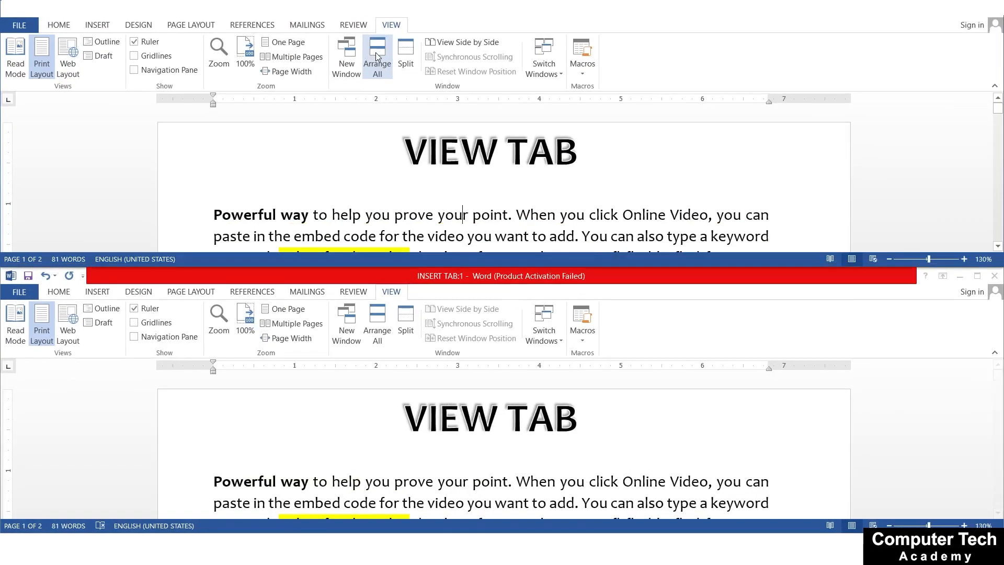
left_click(472, 42)
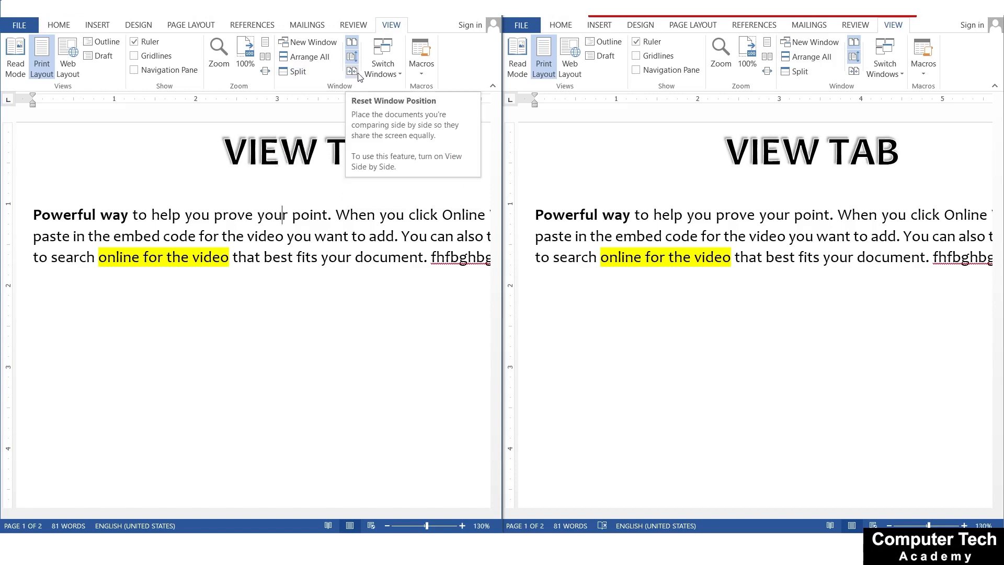
Switch between the document windows INSERT TAB:1 and INSERT TAB:2
left_click(304, 272)
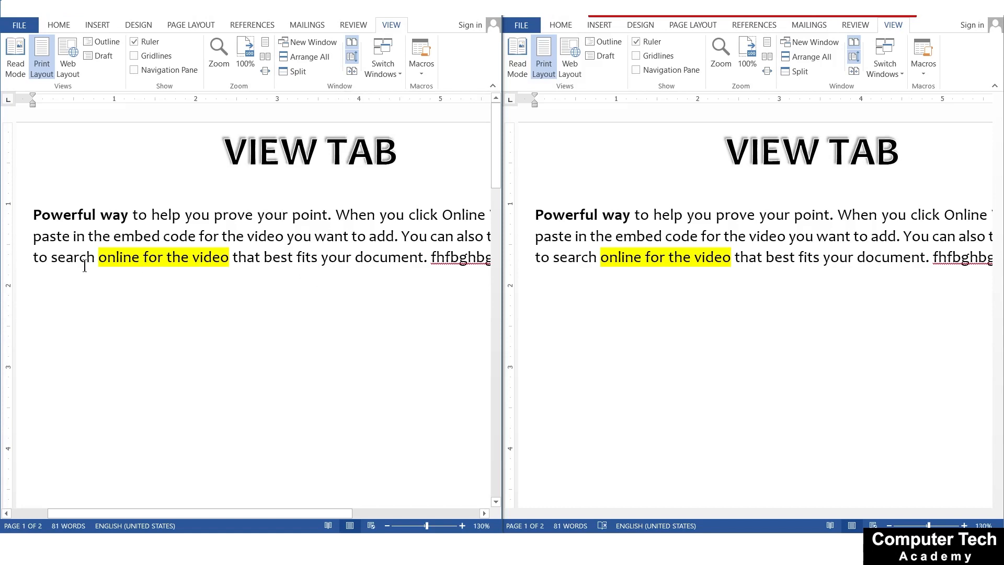
left_click(383, 67)
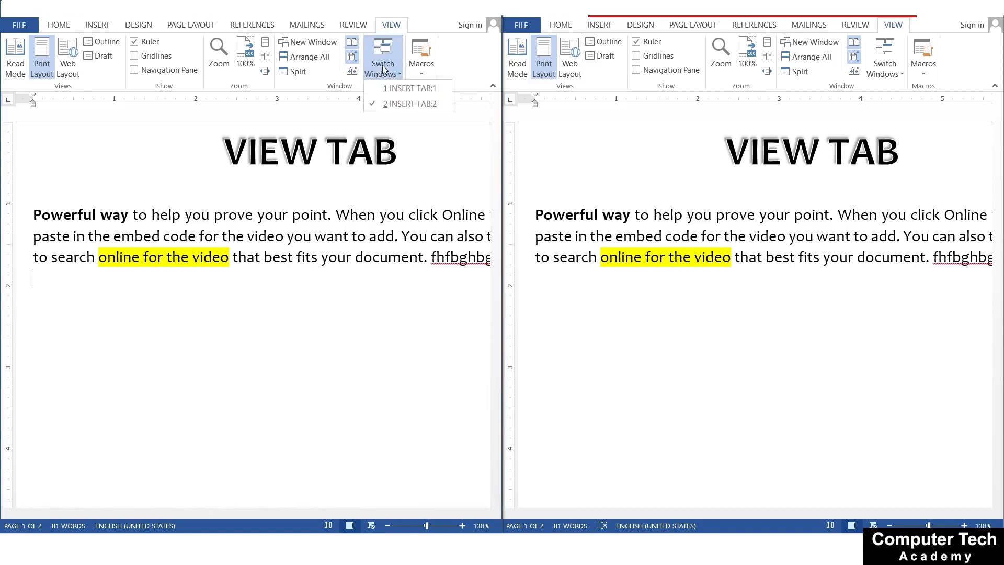
left_click(395, 93)
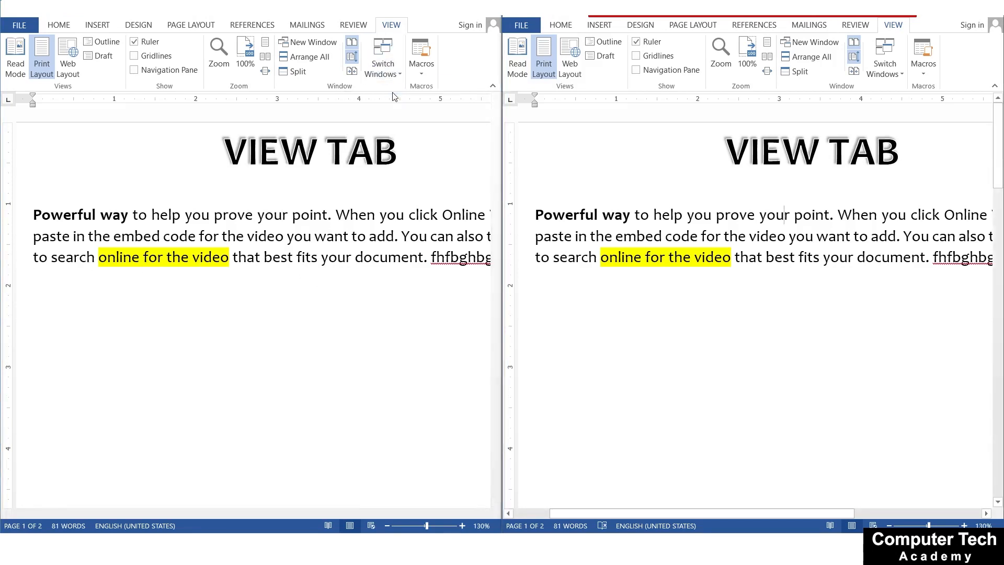
left_click(391, 69)
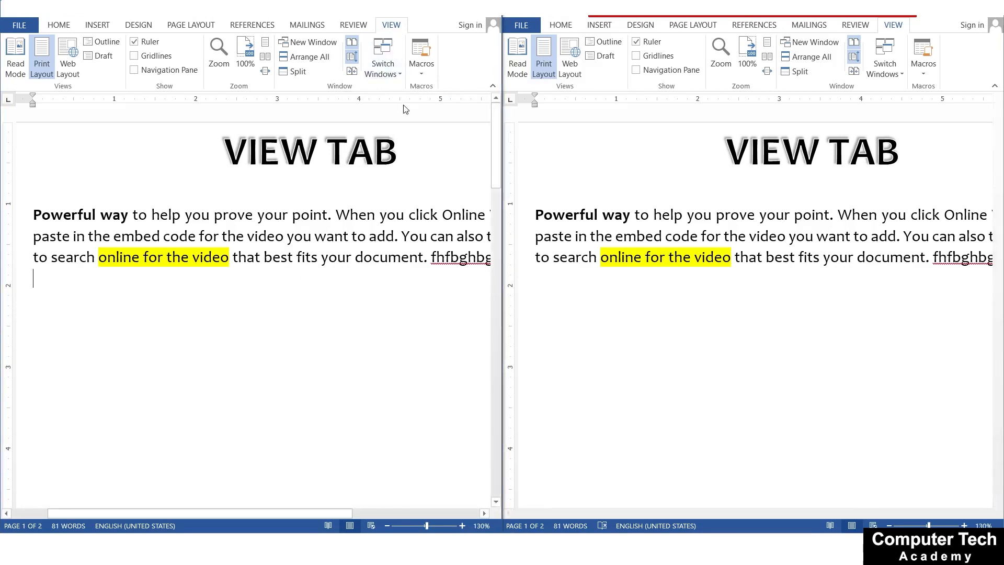
left_click(394, 72)
left_click(399, 103)
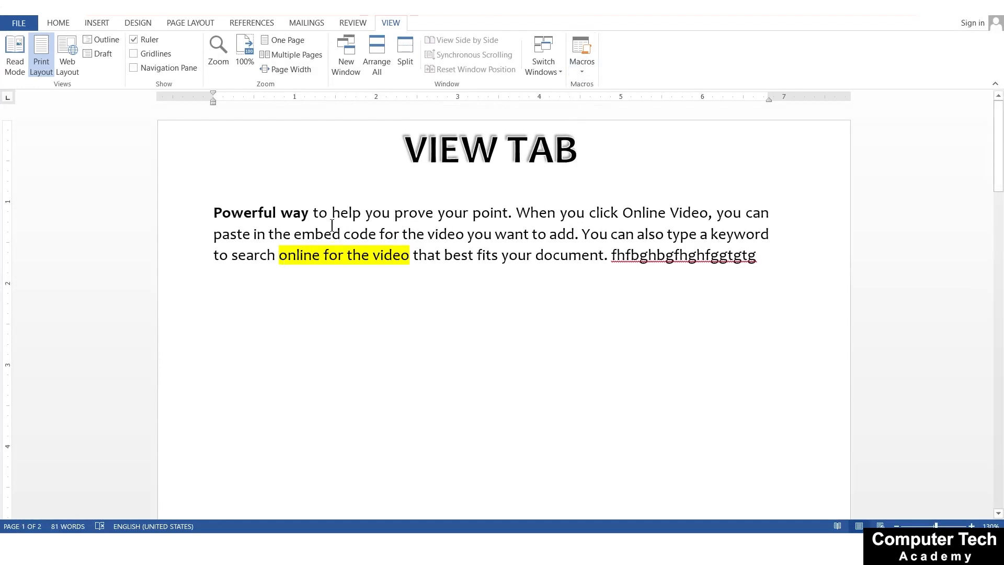
left_click(466, 250)
left_click(575, 78)
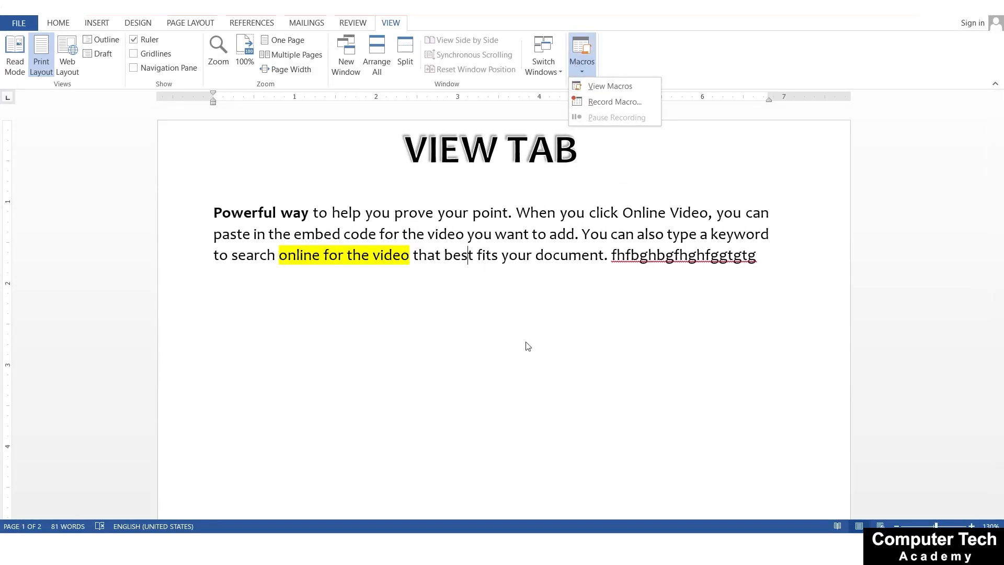
left_click(492, 276)
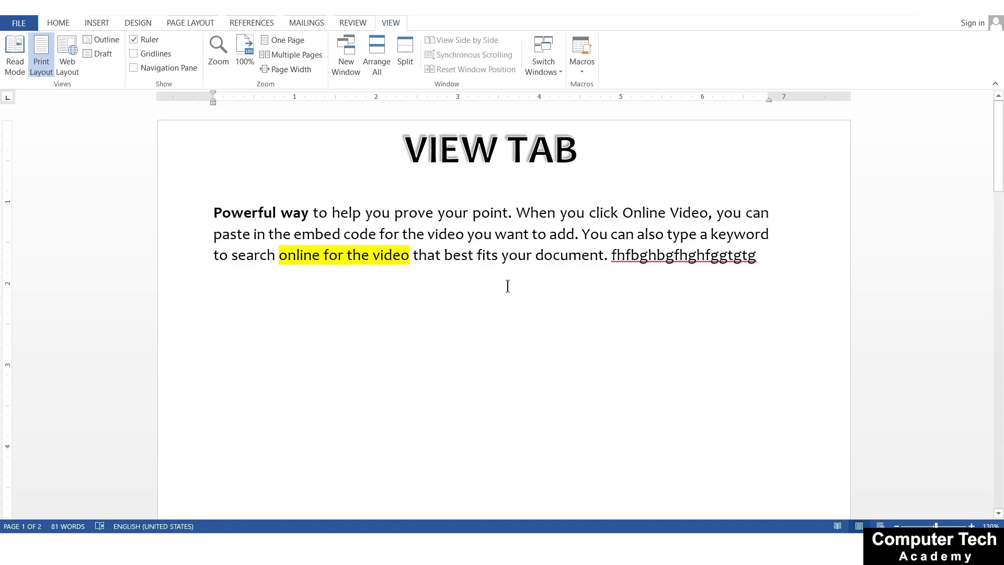
left_click(581, 72)
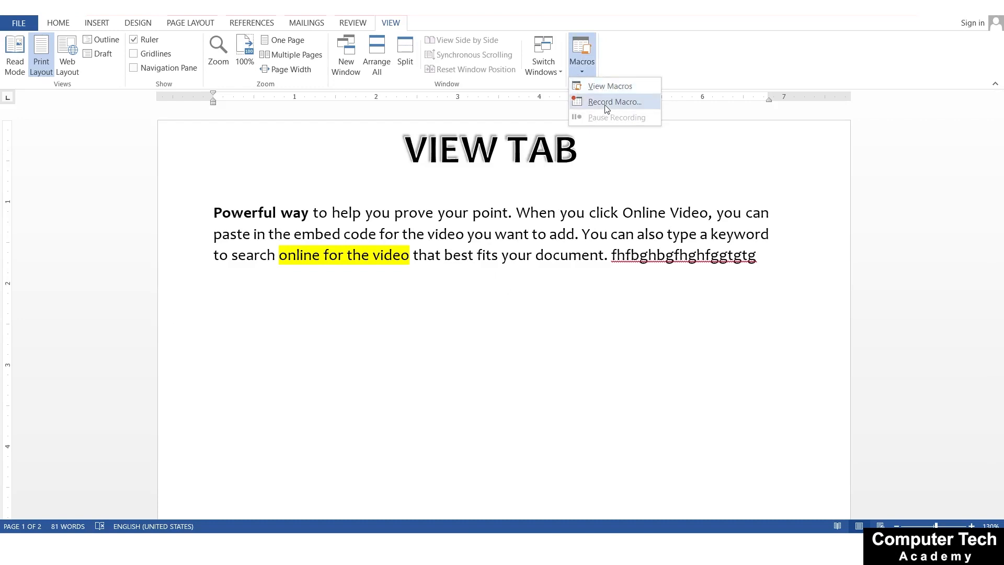
left_click(255, 222)
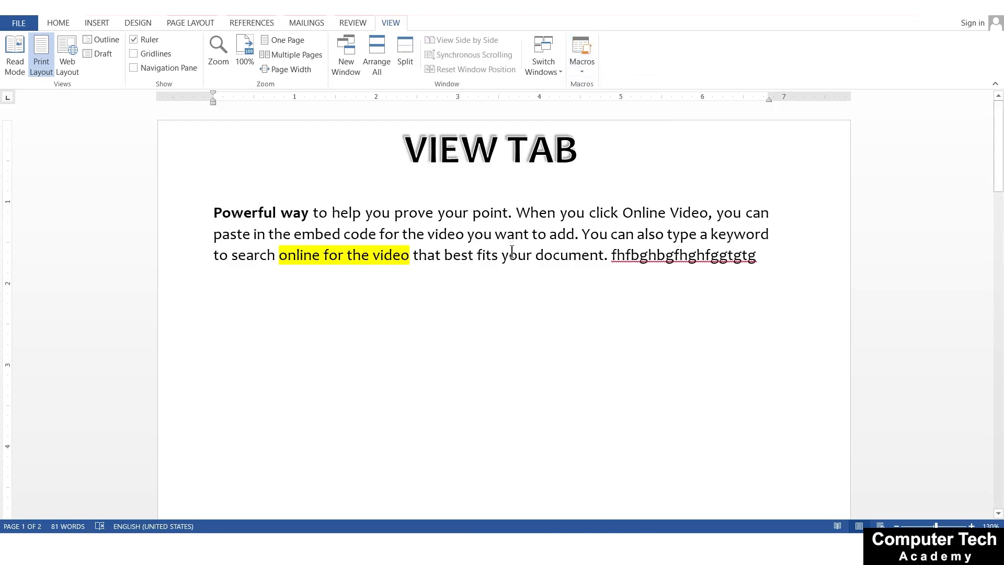
Add a new line after the paragraph and start recording a macro named T
left_click(768, 256)
key("Return")
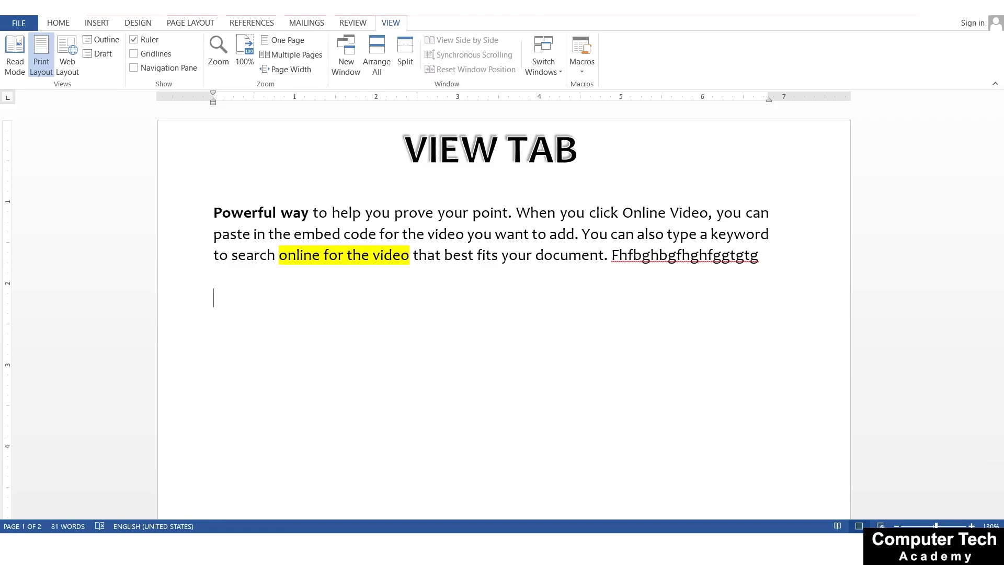
left_click(579, 73)
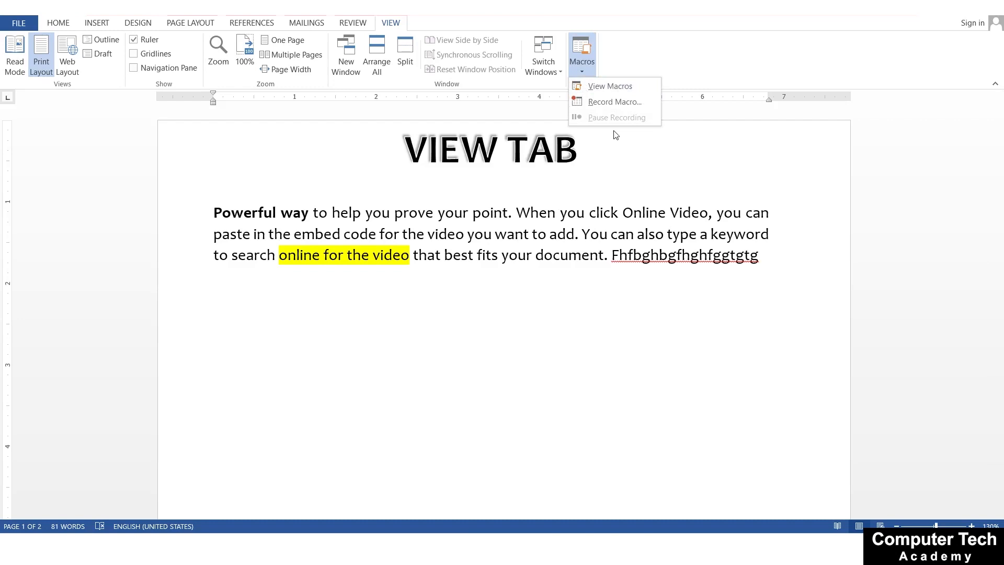
left_click(592, 103)
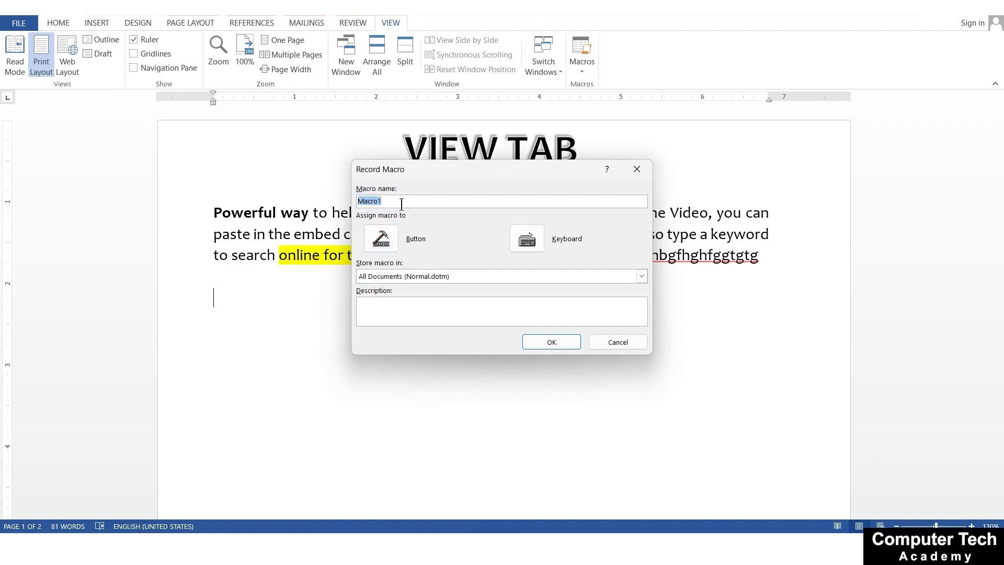
type("Text")
left_click(534, 343)
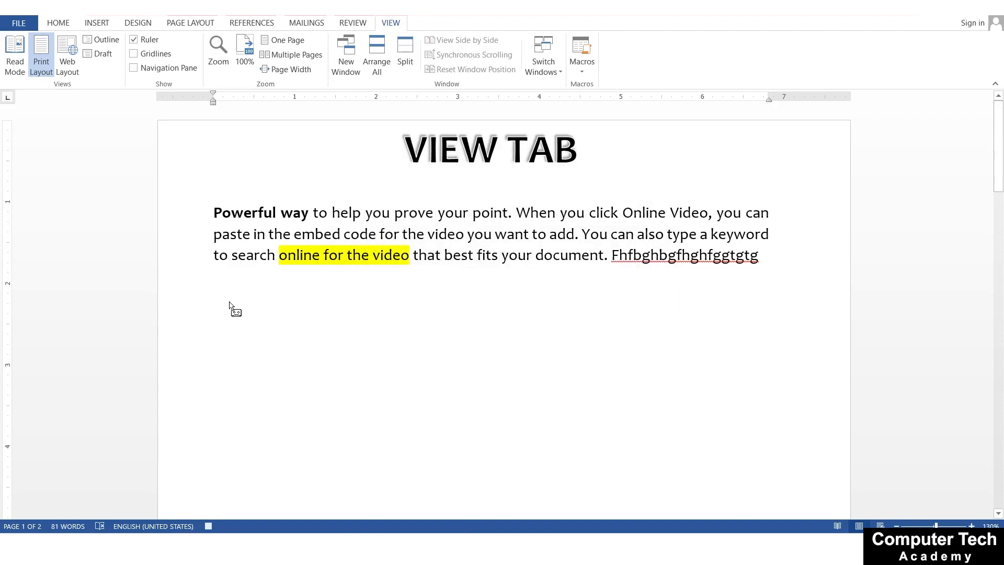
Write "Hi this is", the presenter's first name, and "I'm teaching you MS Word" on the empty line below the paragraph
type("Hi")
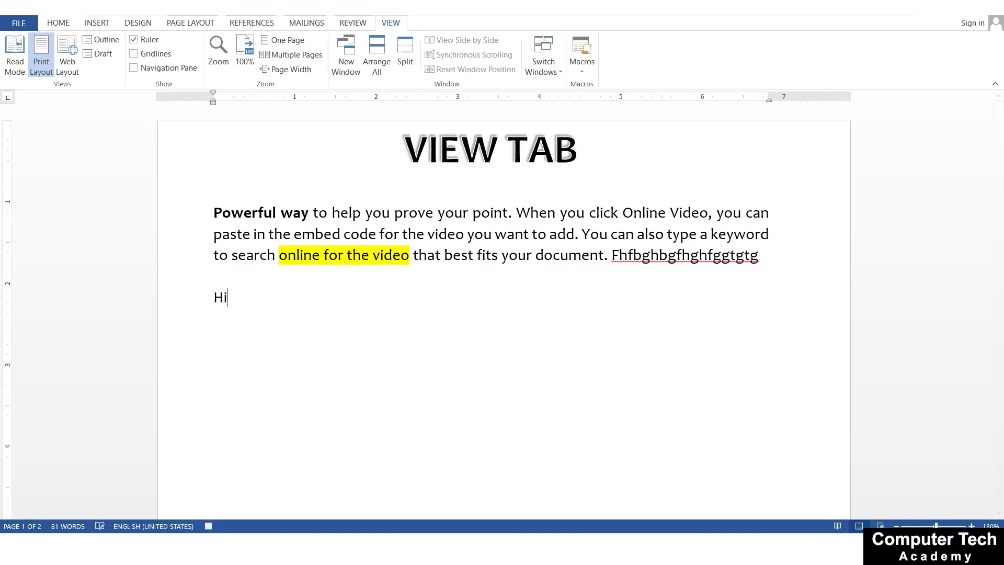
type(" this is Kritika")
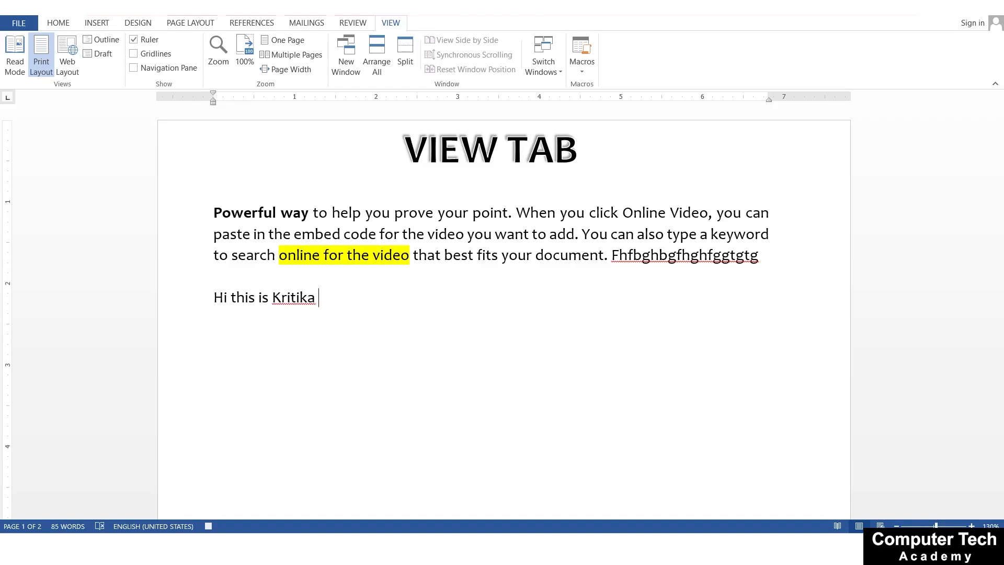
type("I'm teaching ypu")
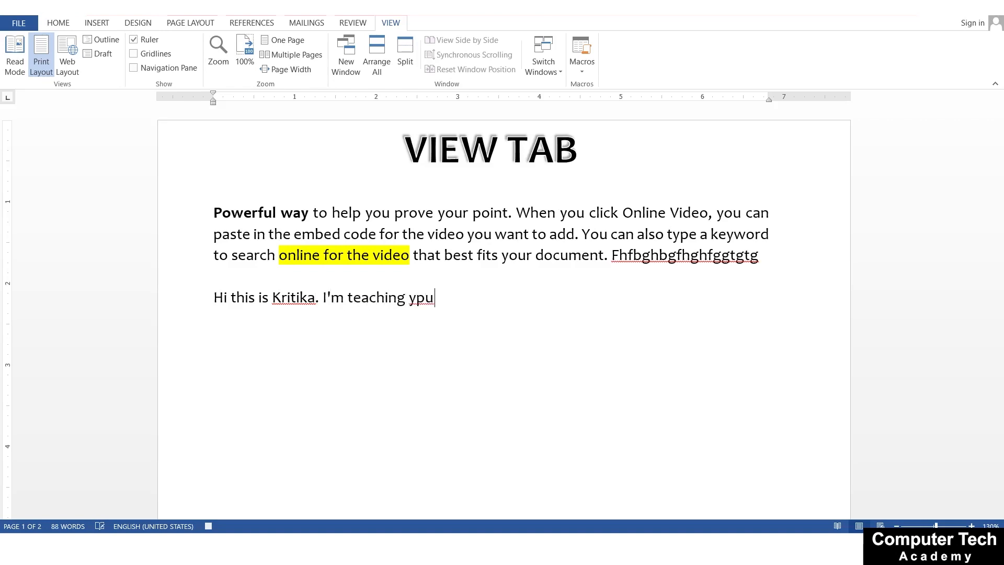
key("BackSpace")
key("BackSpace")
key("BackSpace")
type("ou MS Word")
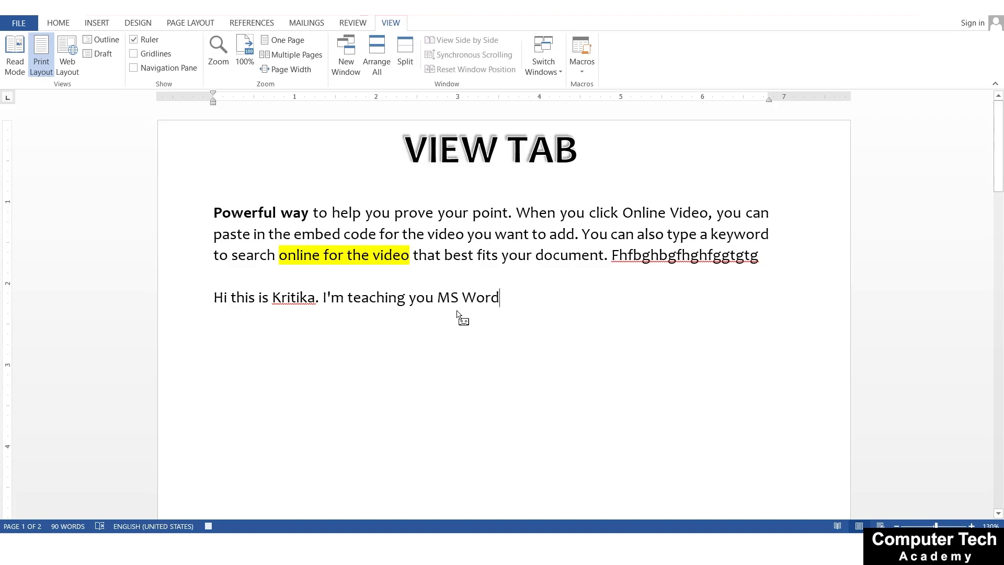
Select the whole introduction line and make it bold
key("ctrl+shift+Left")
key("ctrl+shift+Left")
key("ctrl+shift+Left")
key("ctrl+shift+Left")
key("ctrl+shift+Left")
key("ctrl+shift+Left")
key("ctrl+shift+Left")
key("ctrl+shift+Left")
key("ctrl+shift+Left")
key("ctrl+shift+Left")
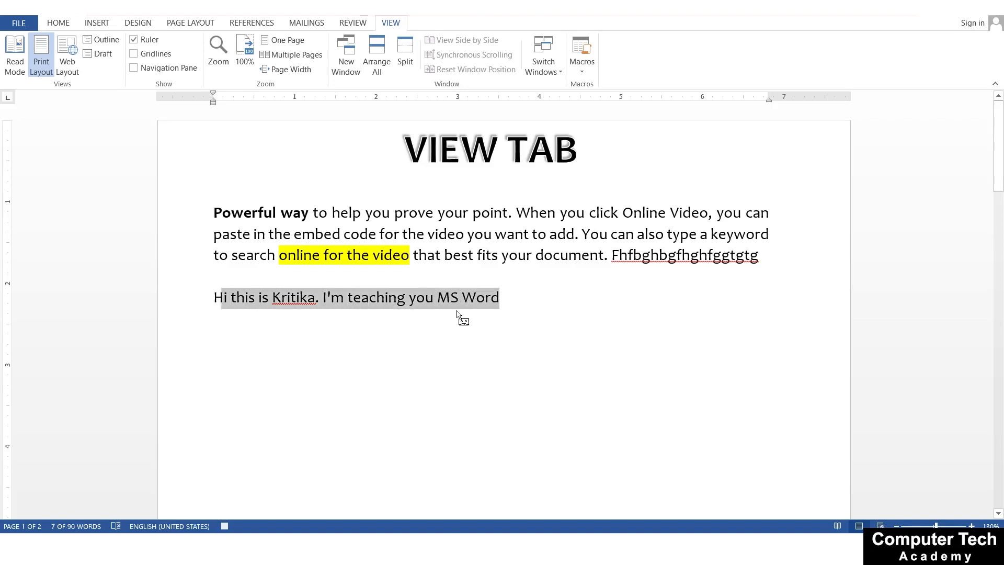
key("ctrl+b")
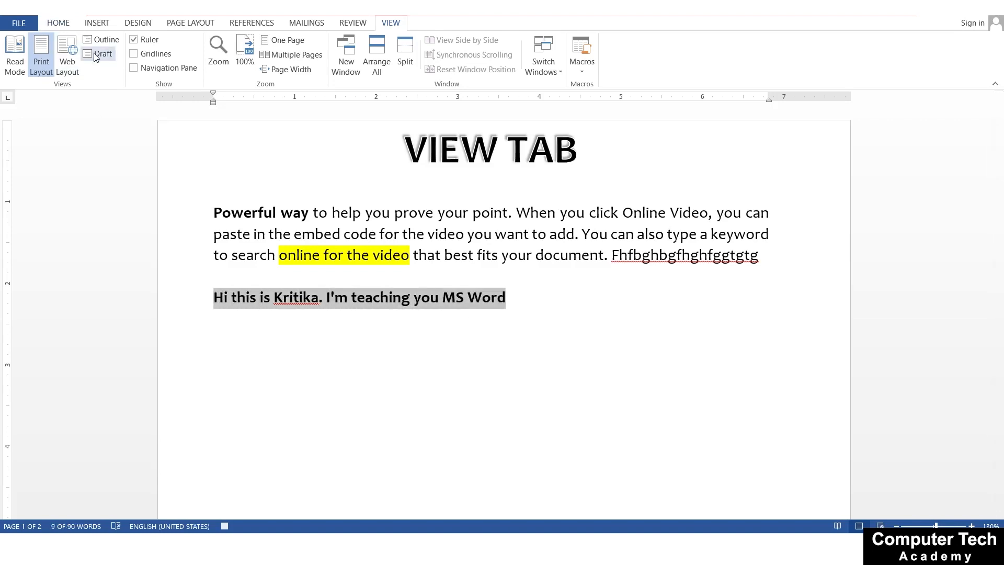
Color the introduction line's text dark green and highlight it in light gray
left_click(62, 25)
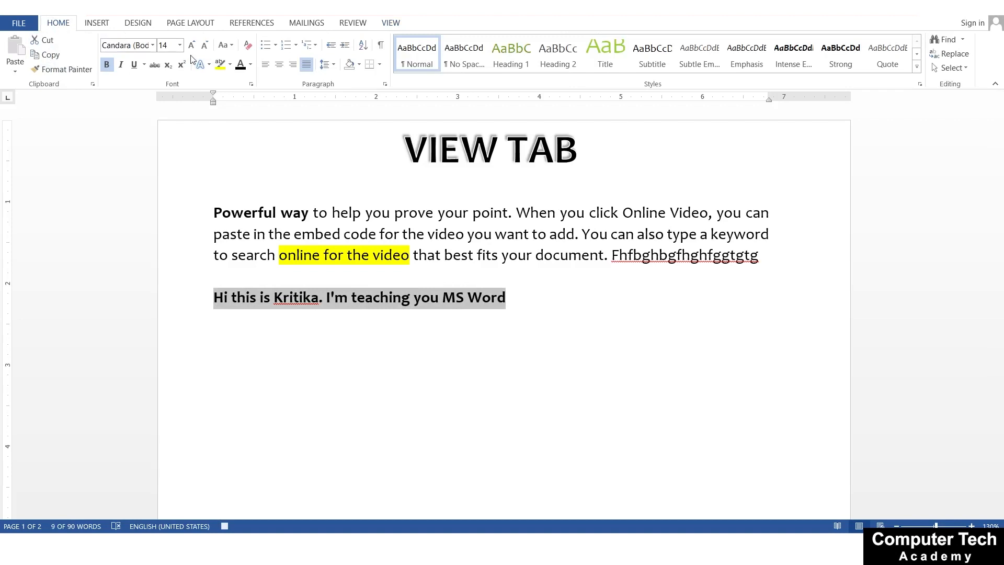
left_click(250, 64)
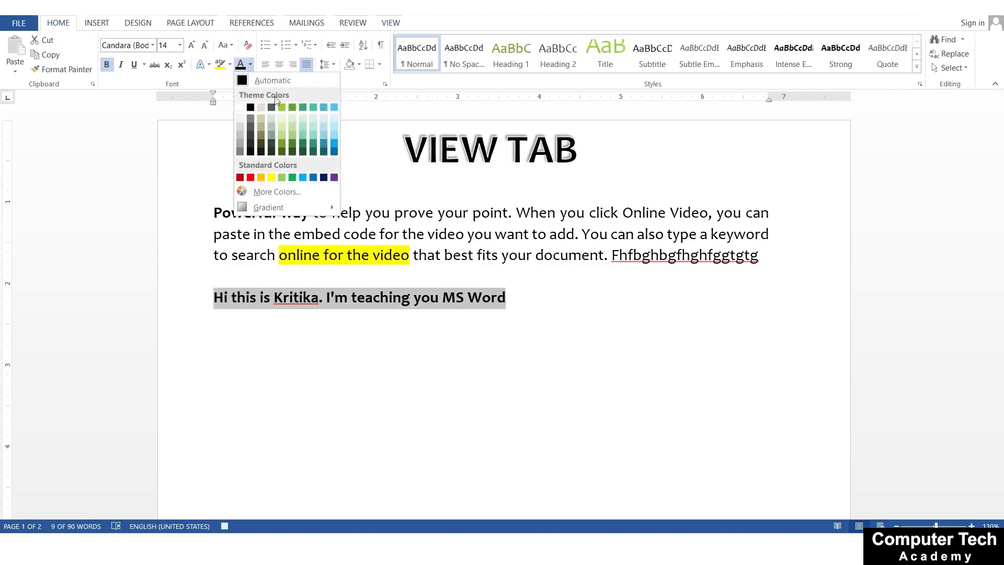
left_click(315, 147)
left_click(229, 64)
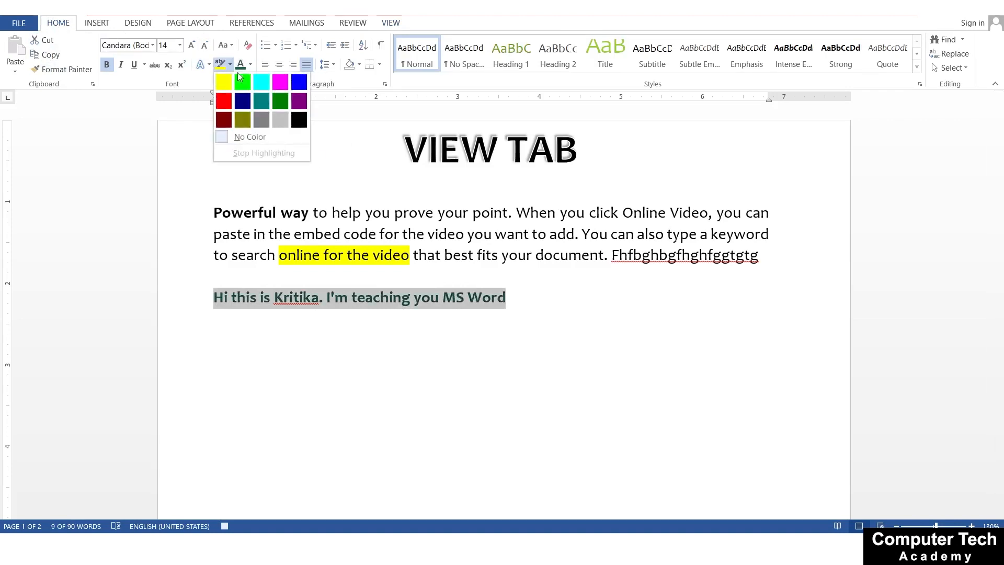
left_click(277, 121)
Make the introduction line italic and set its font to Algerian
left_click(121, 64)
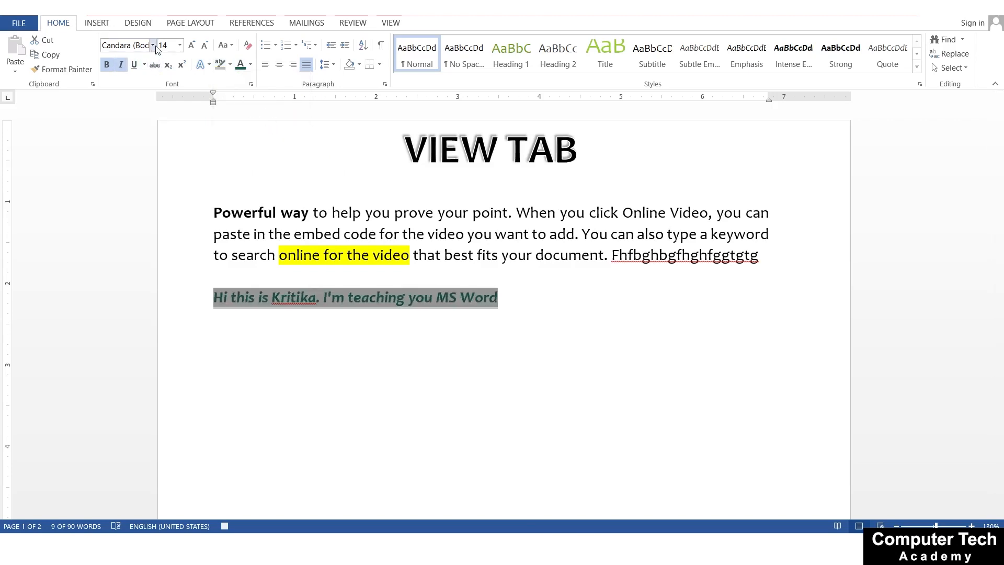
left_click(152, 45)
left_click(166, 124)
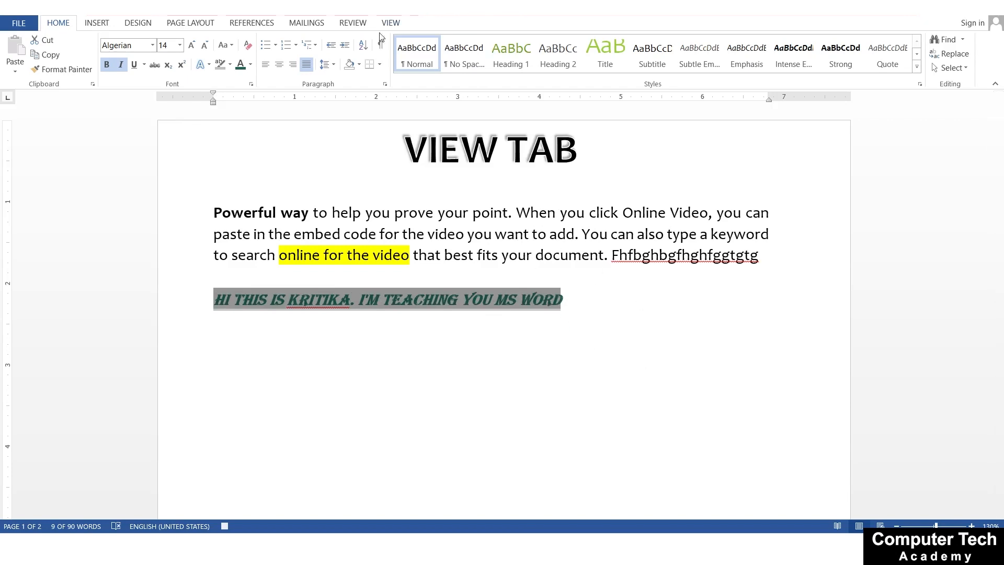
Add a new line below the introduction and pause the macro recording
left_click(390, 23)
left_click(572, 73)
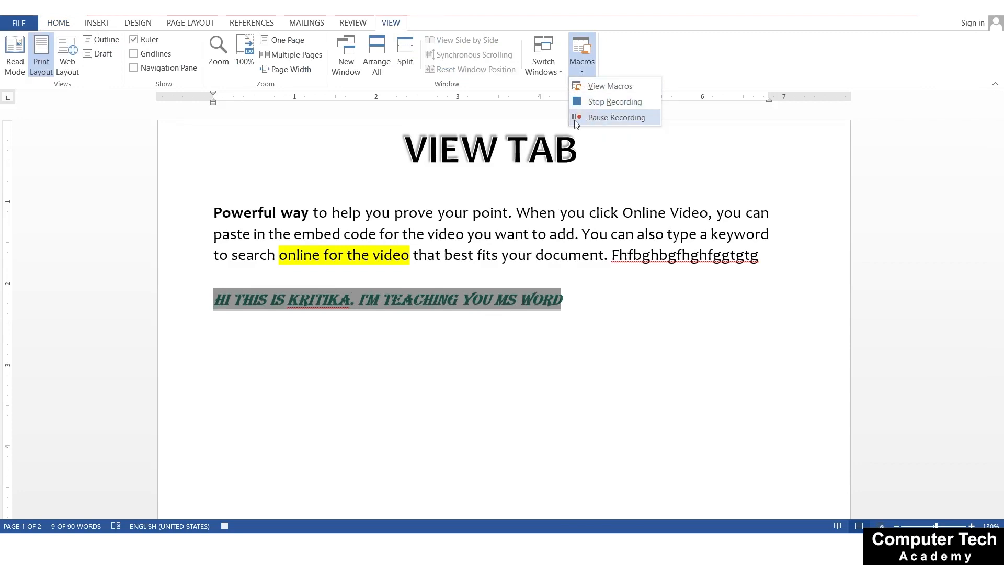
left_click(569, 309)
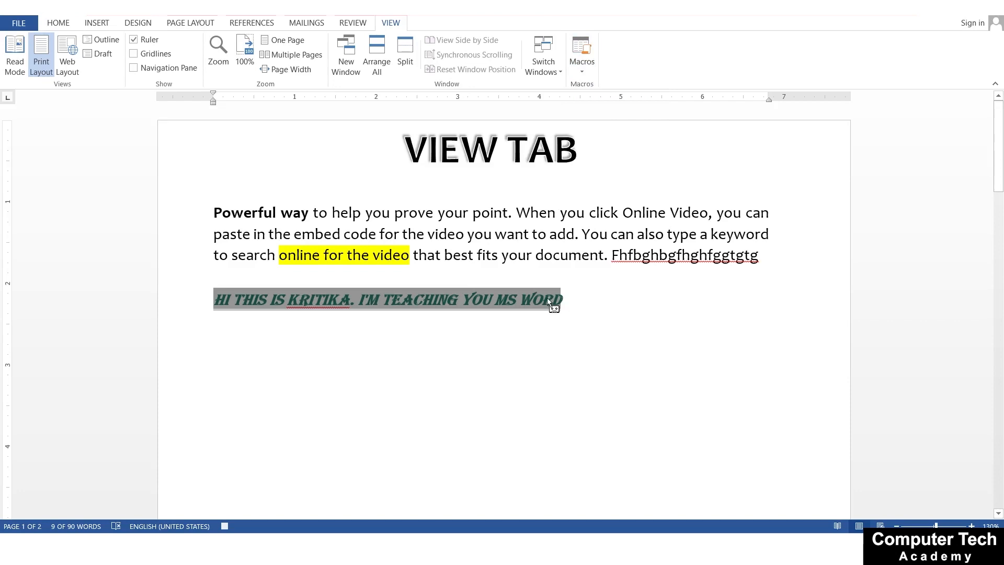
left_click(576, 299)
key("Return")
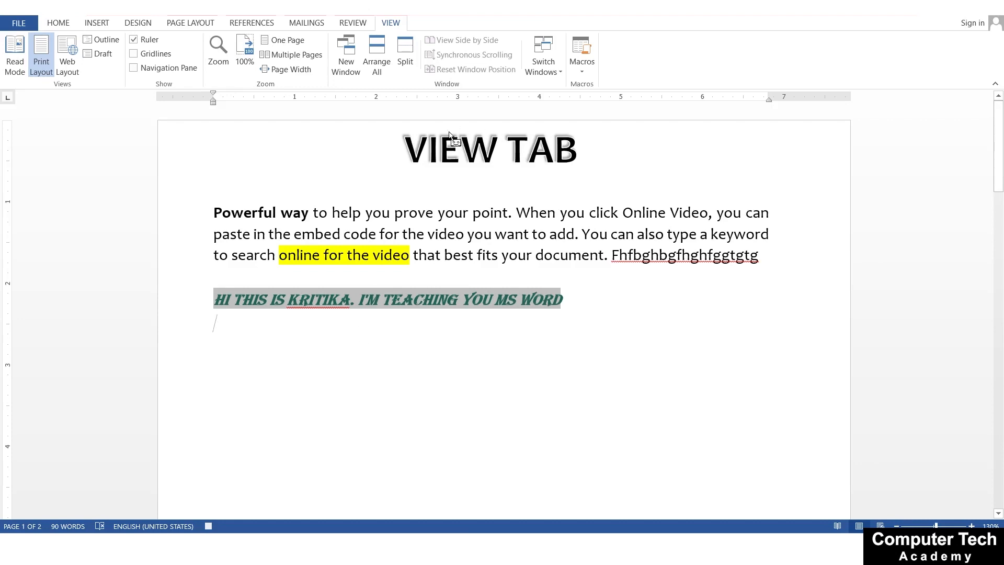
left_click(580, 73)
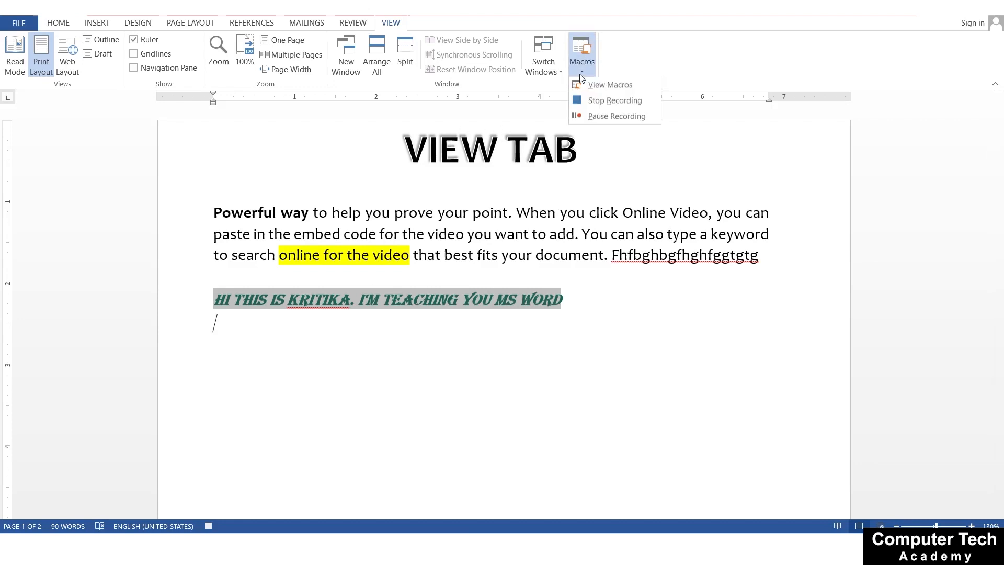
left_click(579, 122)
Write "THANKS FOR WATCHING" on the line below the introduction
type("H")
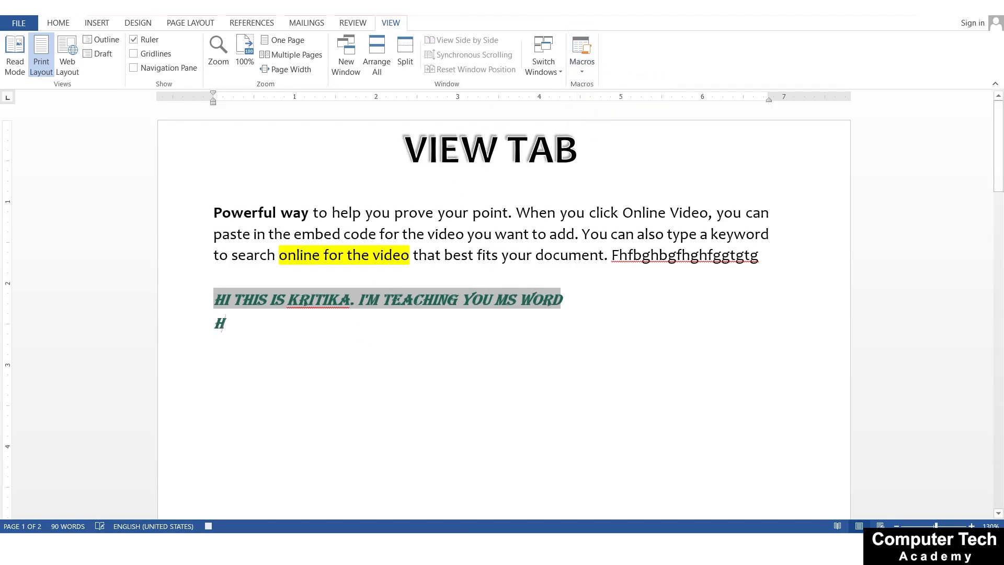
key("BackSpace")
type("THA")
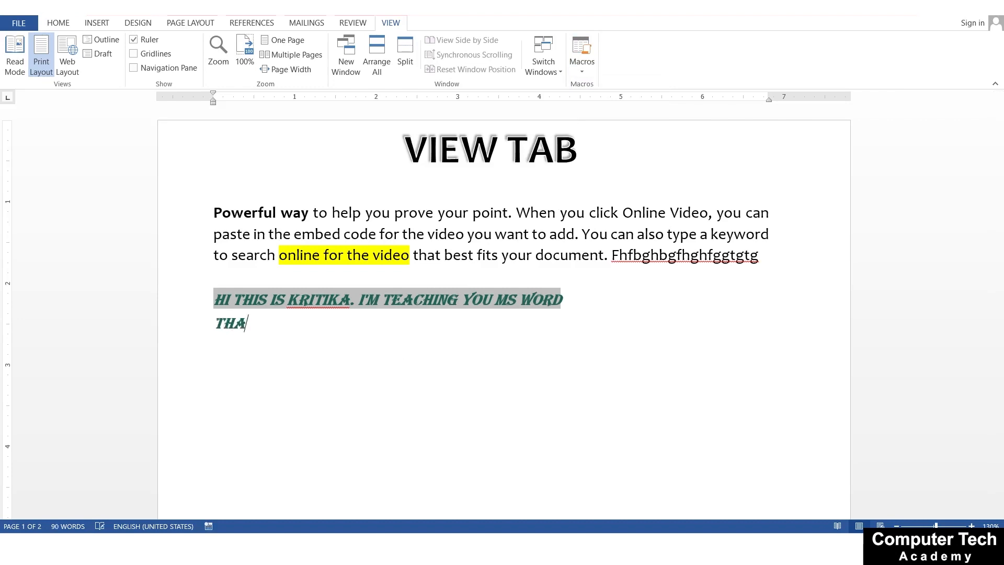
type("NKS FOR")
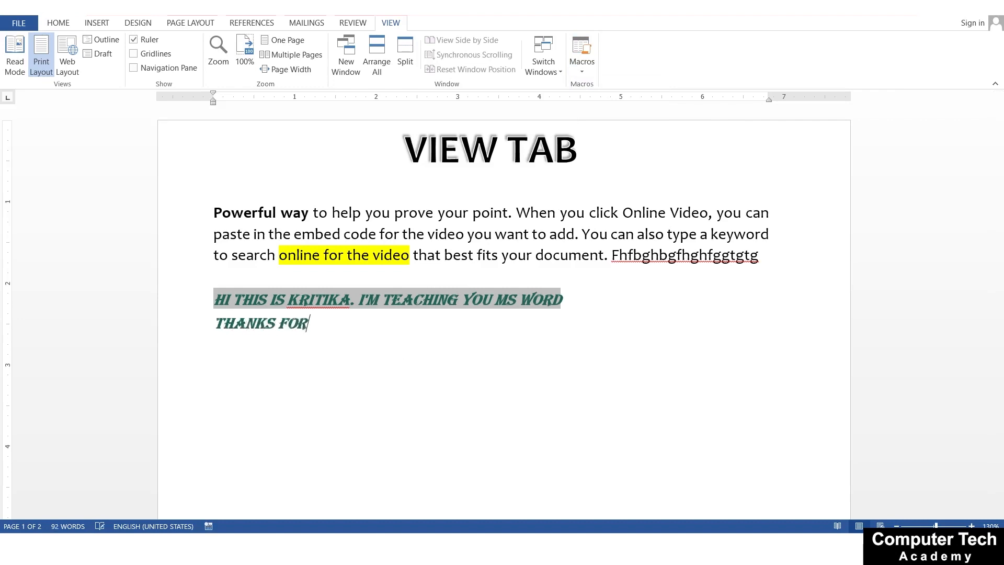
type(" WATCHING")
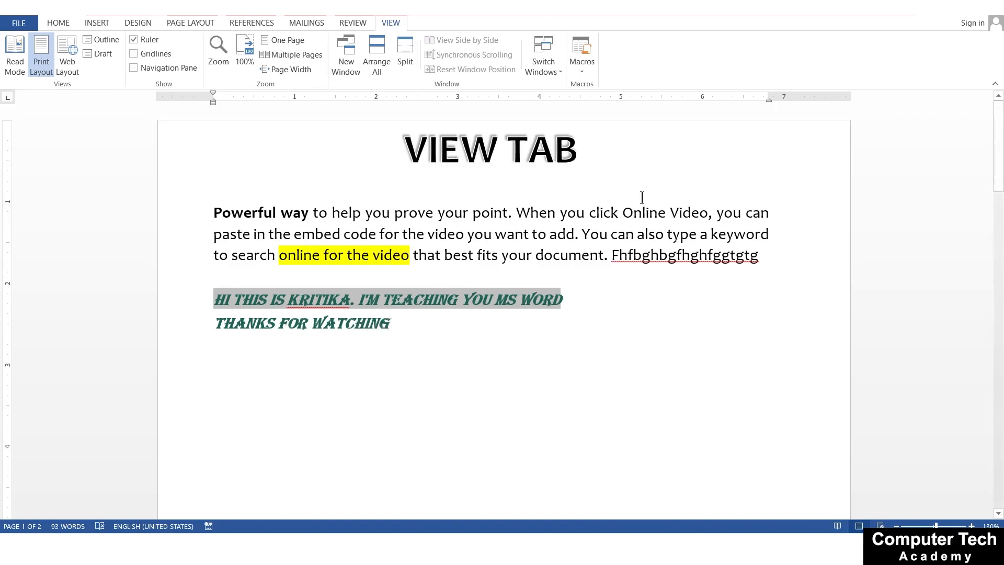
Resume the macro recording and write "THANK YOU" on a new line below "THANKS FOR WATCHING"
left_click(582, 69)
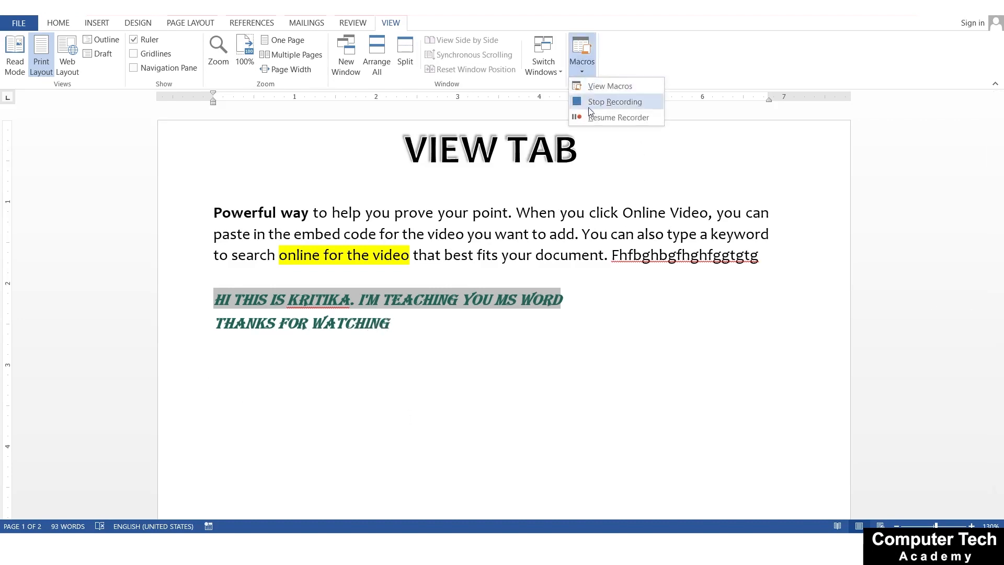
left_click(574, 116)
key("Return")
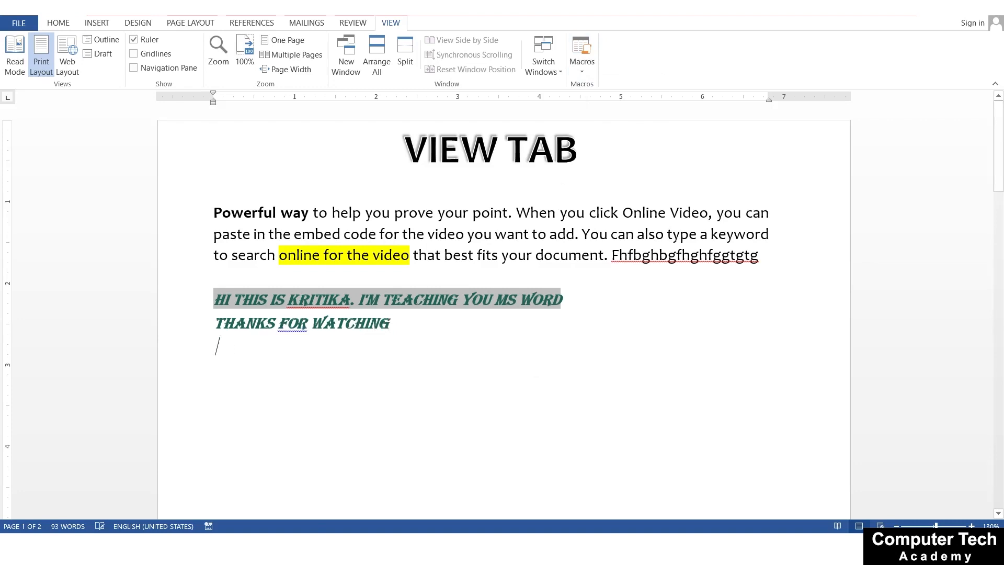
type("THANK")
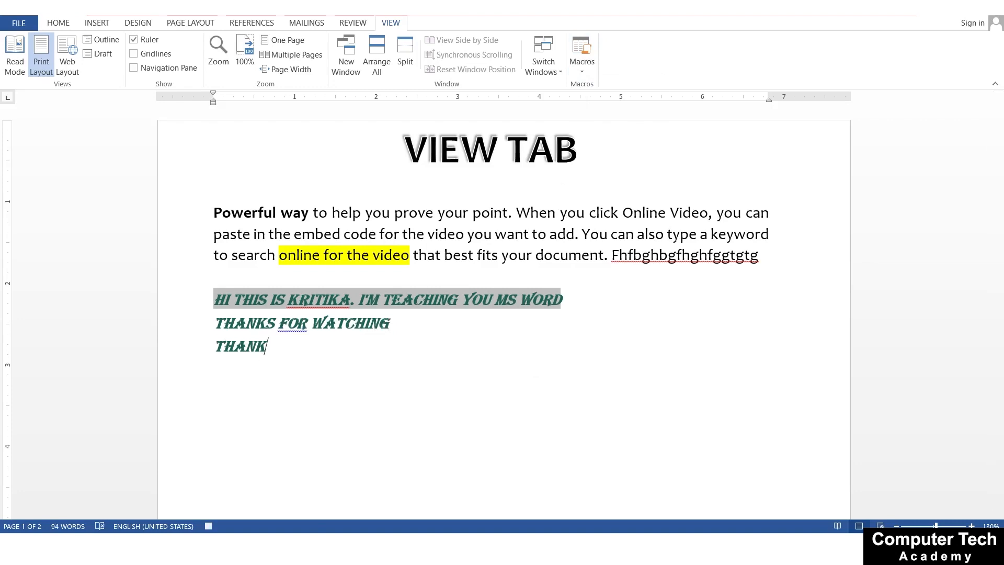
type(" YOU")
Stop the macro recording and insert a page break after the "THANK YOU" line
left_click(579, 74)
left_click(612, 101)
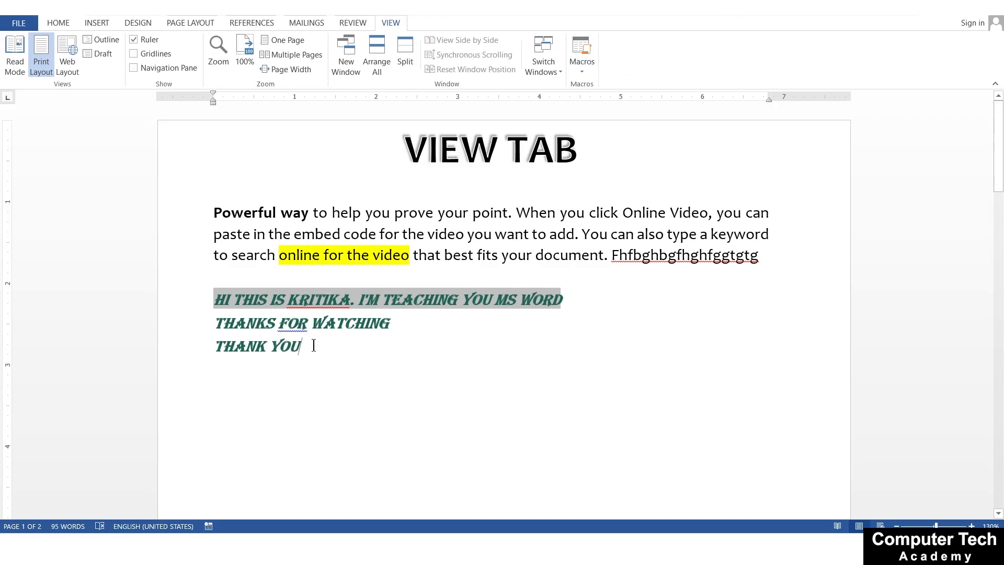
key("ctrl+Return")
scroll(367, 335, "down", 5)
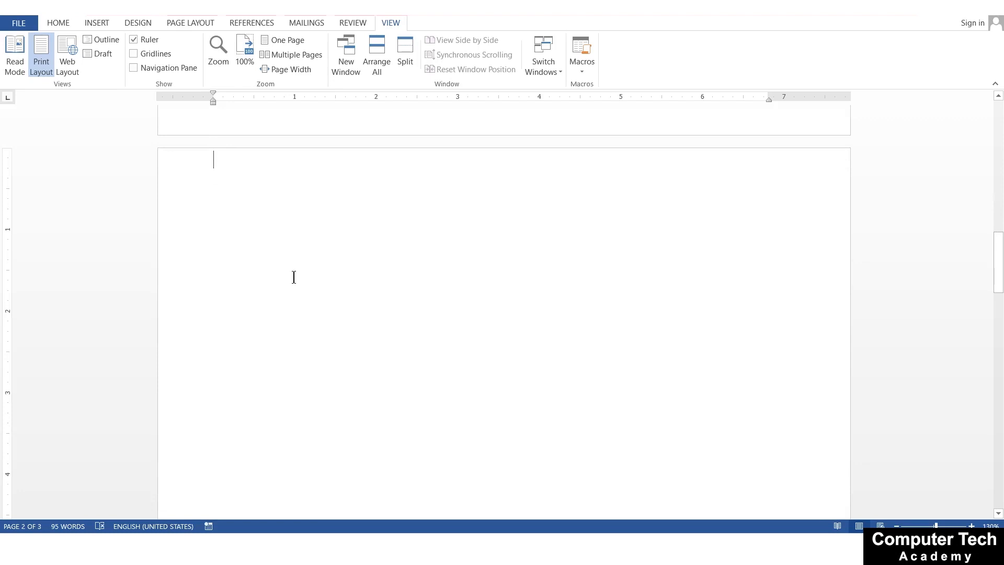
Run the recorded macro "Text" at the start of the new blank page
left_click(585, 70)
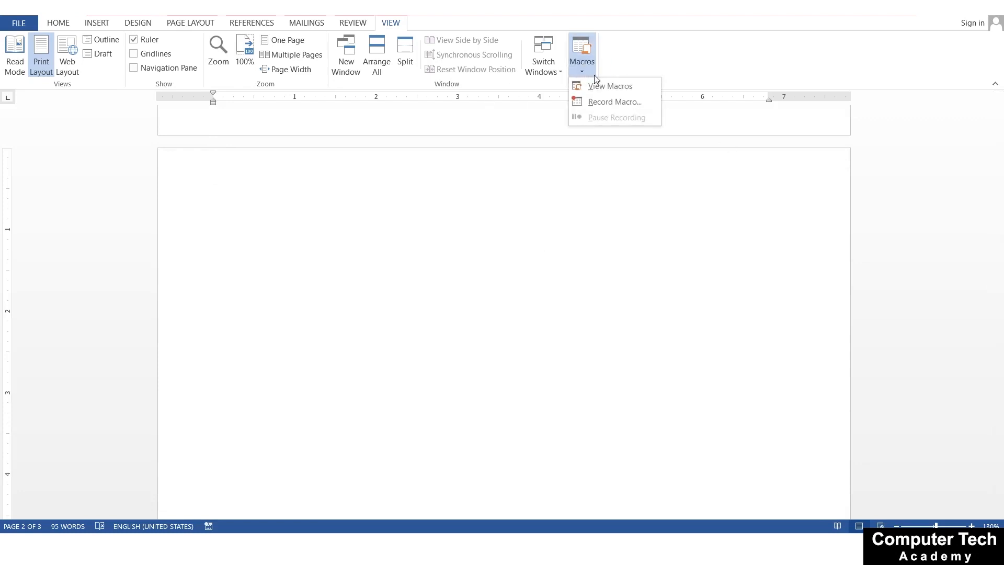
left_click(599, 87)
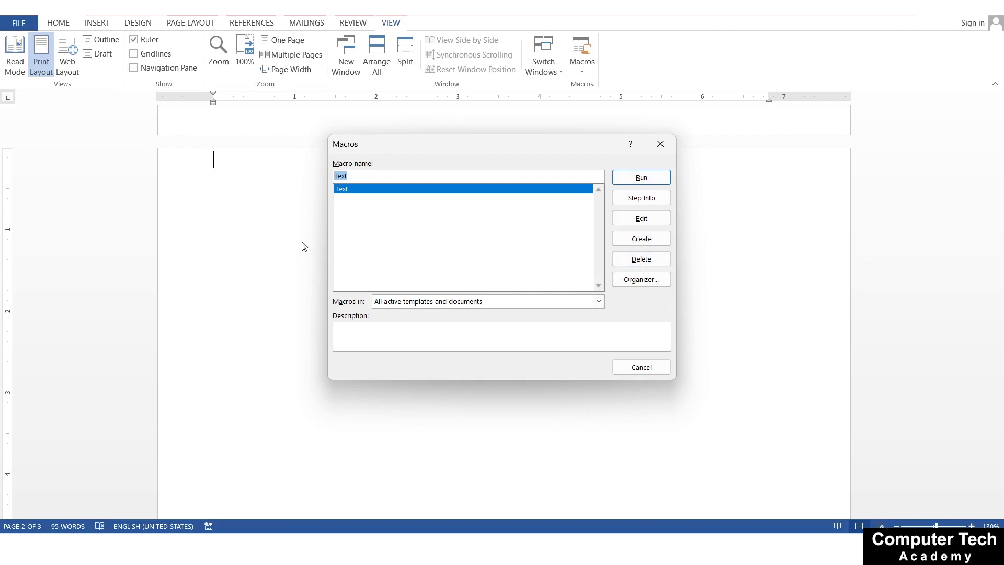
left_click(645, 176)
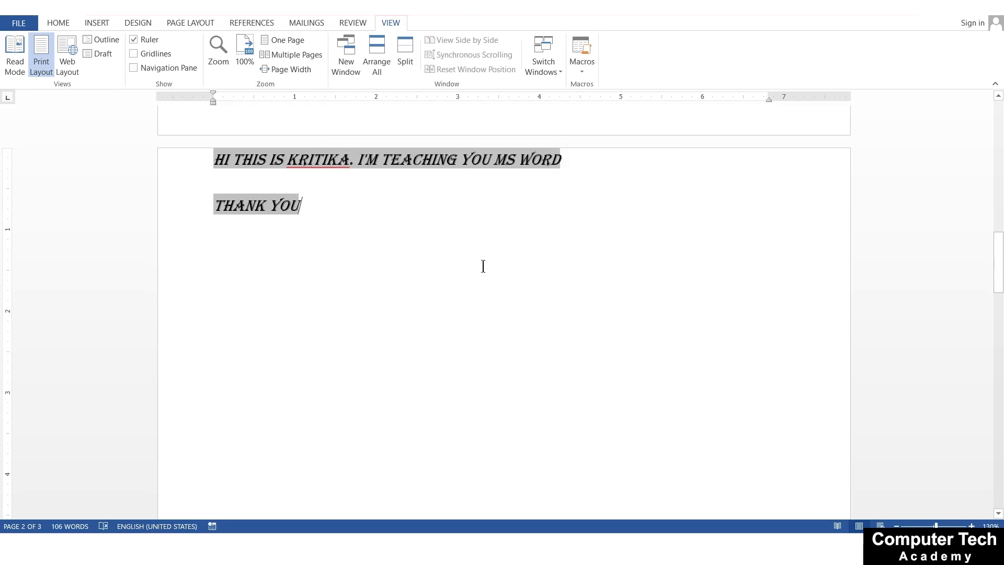
Break the first paragraph on page 1 after "Powerful way" so the remaining text starts on its own line
scroll(482, 267, "up", 12)
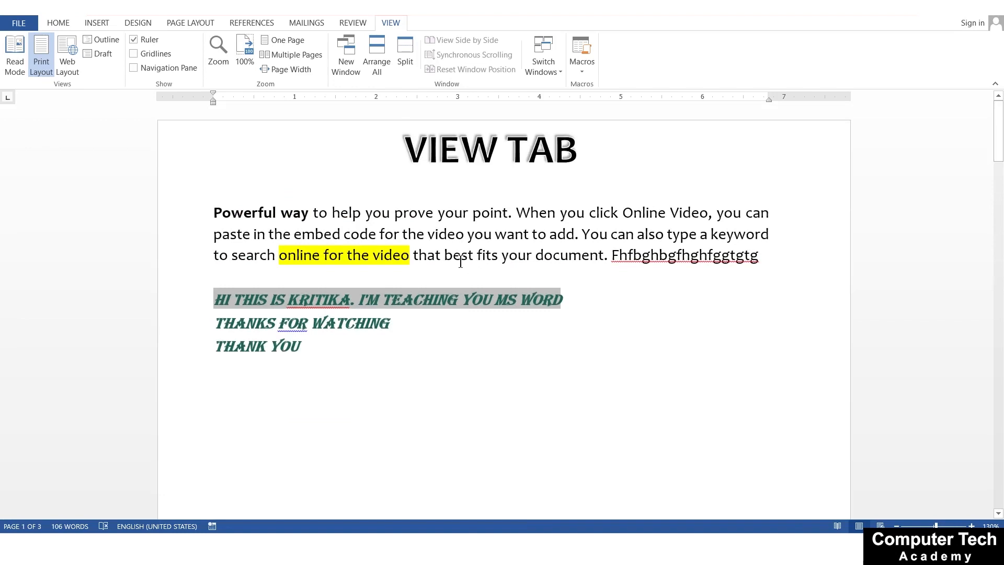
left_click(315, 211)
key("Return")
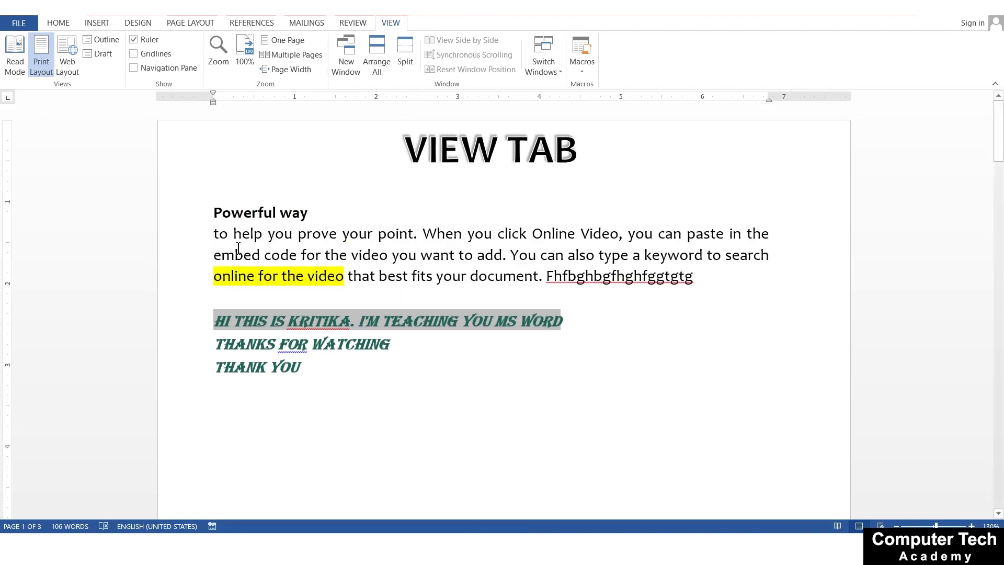
Write "Types of computer" on the empty line between the VIEW TAB title and "Powerful way"
left_click(51, 24)
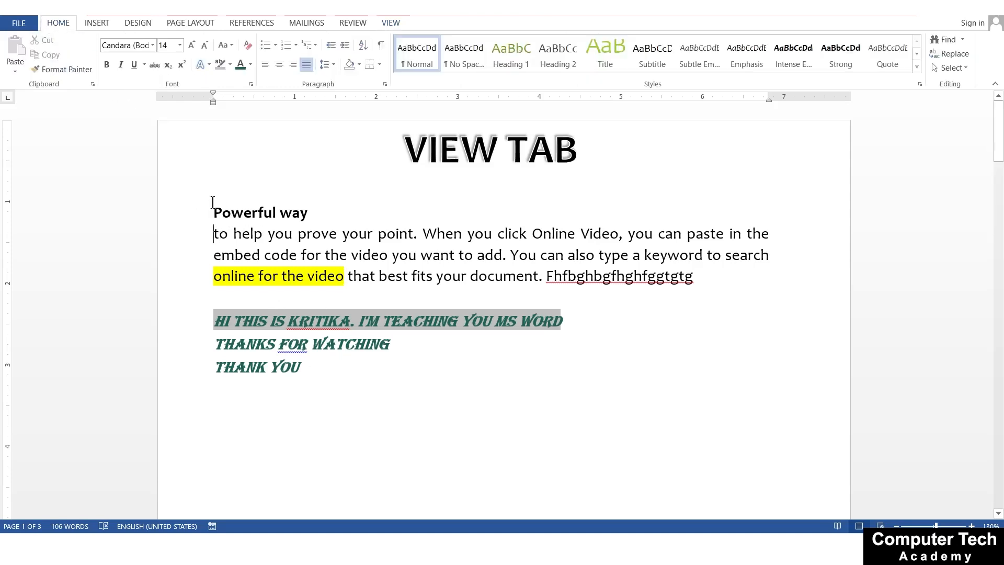
key("Up")
key("Up")
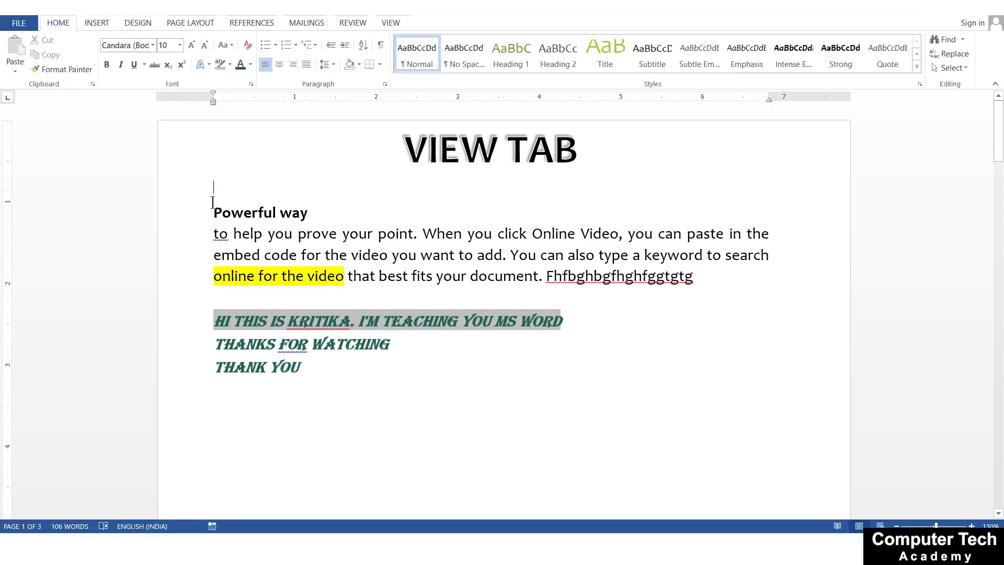
type("Types ")
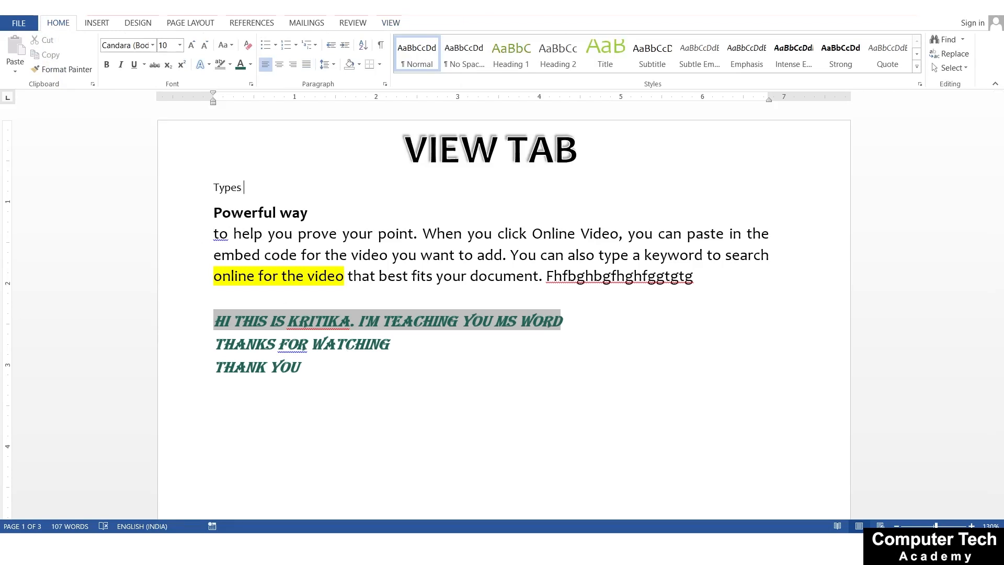
type("of computer")
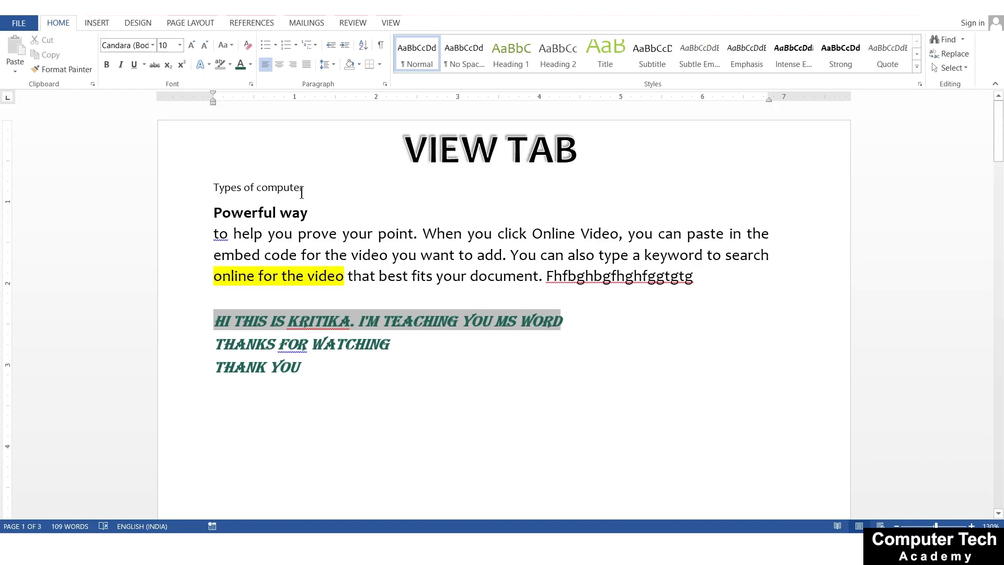
Set the font of the "Types of computer" heading to Algerian
left_click_drag(307, 187, 211, 188)
left_click(152, 45)
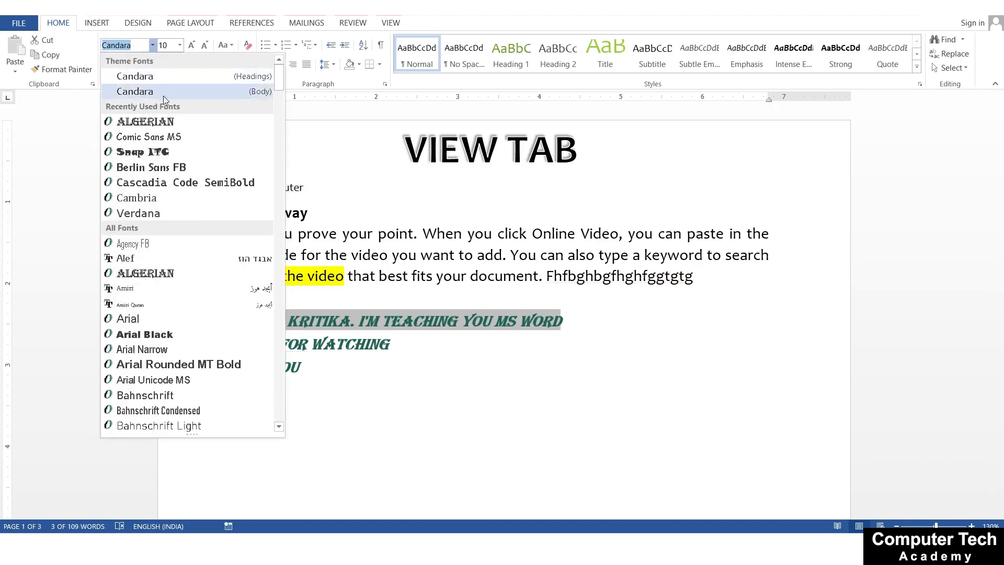
left_click(159, 122)
key("End")
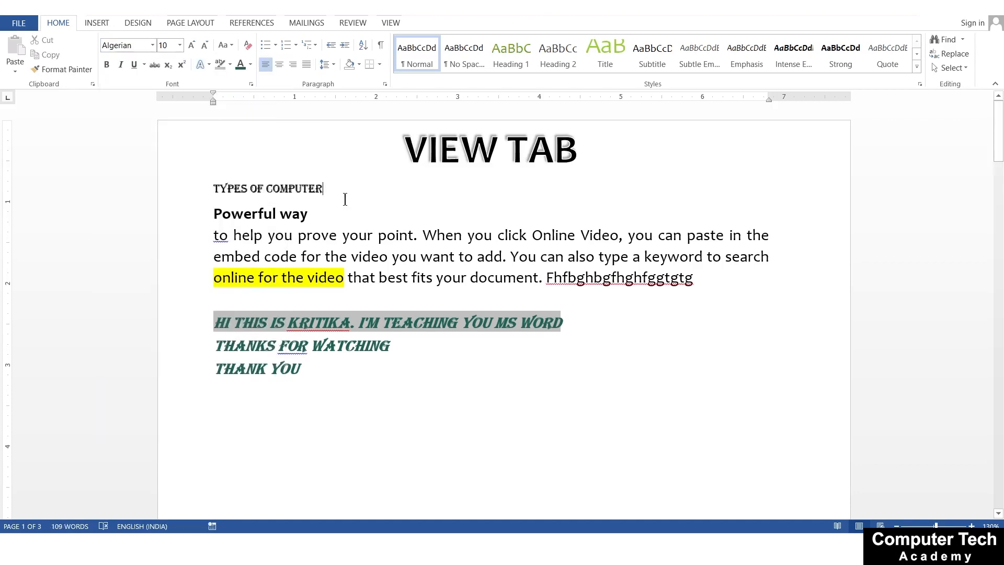
Write "Analog" in Cambria on a new line below the "Types of computer" heading
key("Return")
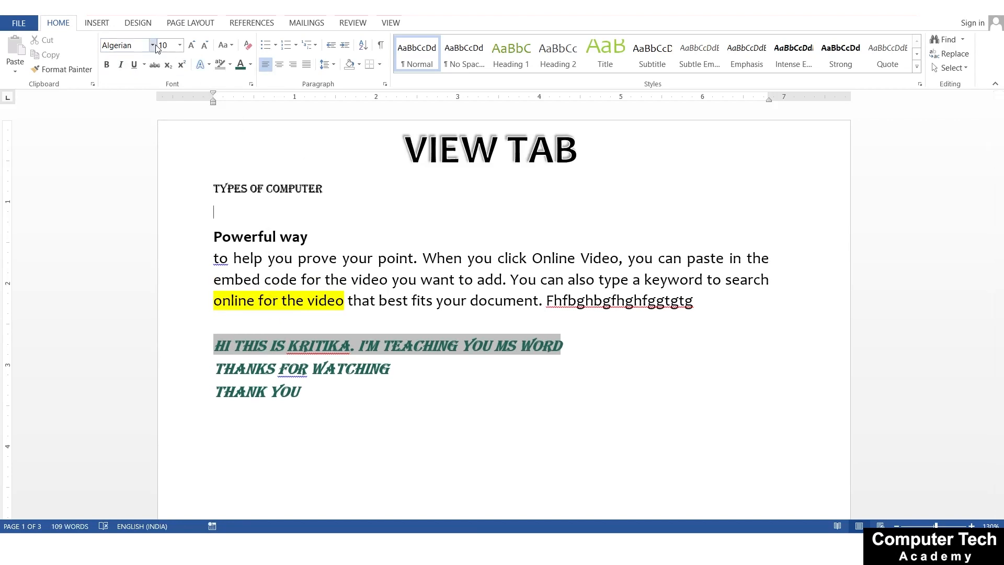
left_click(153, 45)
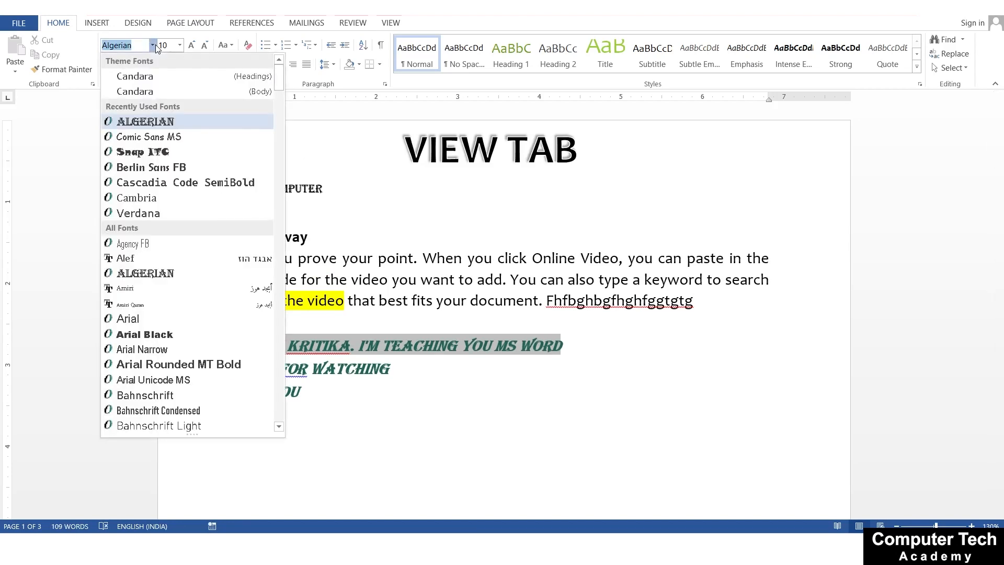
left_click(154, 198)
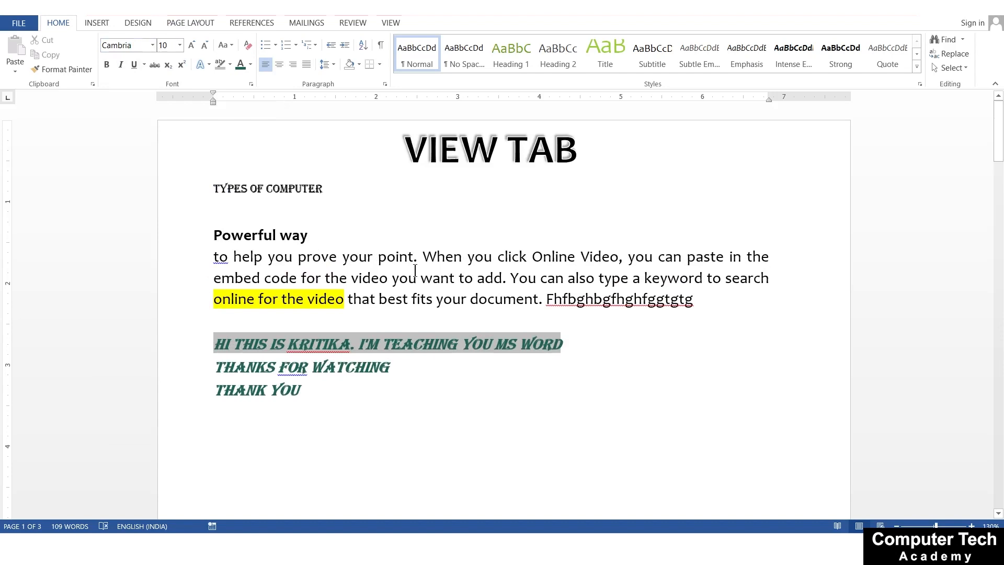
type("NA")
key("BackSpace")
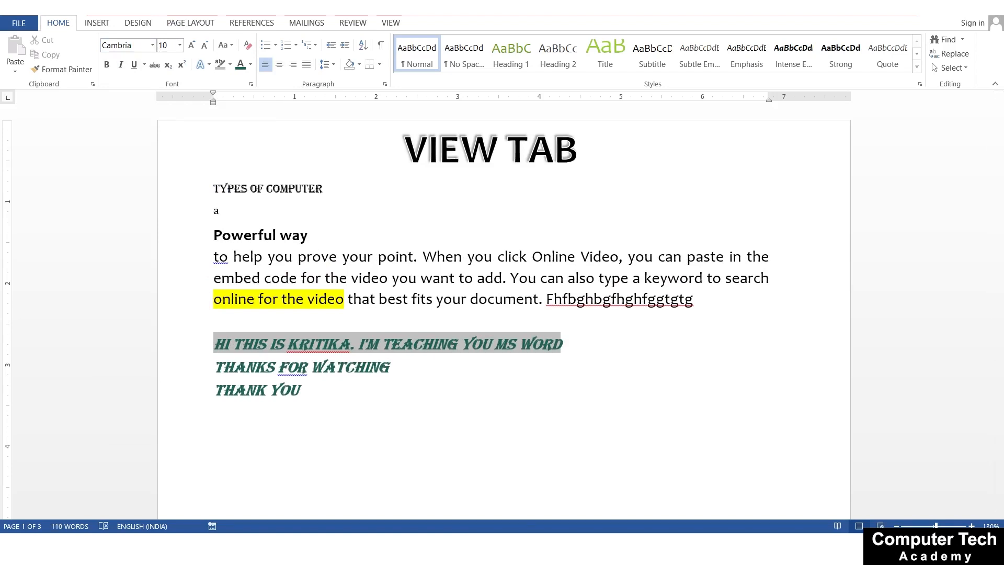
key("BackSpace")
type("Analog")
Add "Digital" and "Hybrid" on separate lines below "Analog"
key("Return")
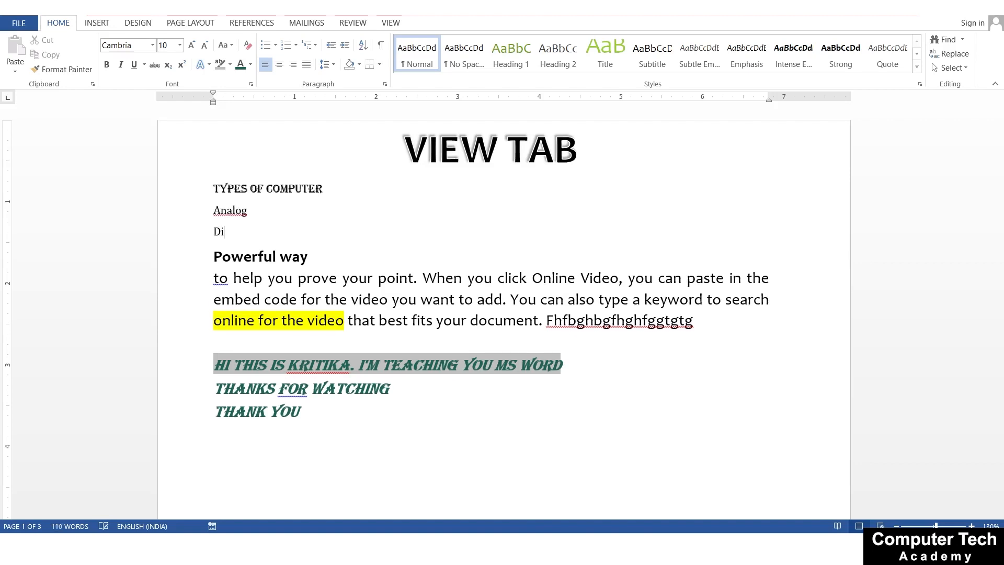
key("Return")
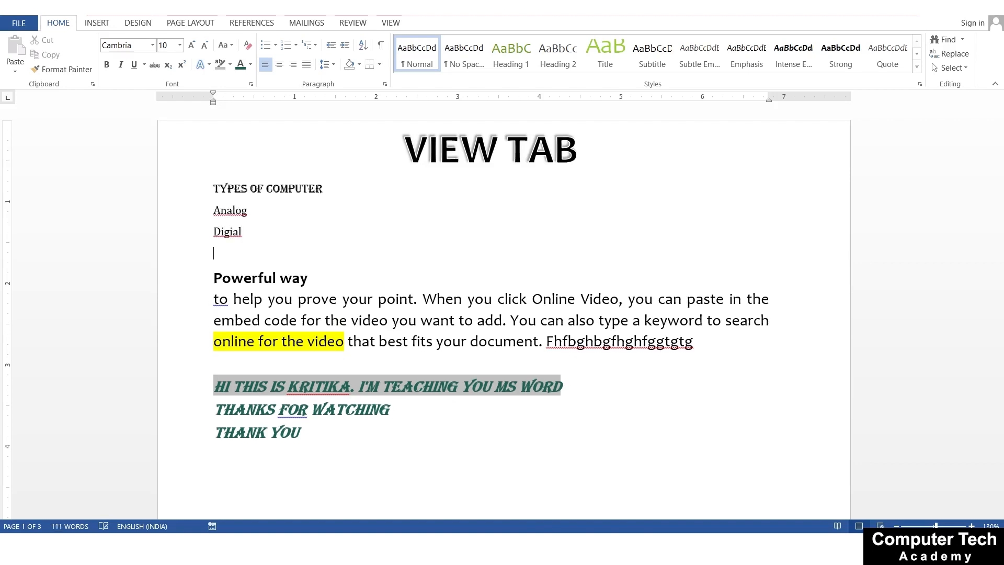
key("BackSpace")
key("BackSpace")
key("BackSpace")
type("tal")
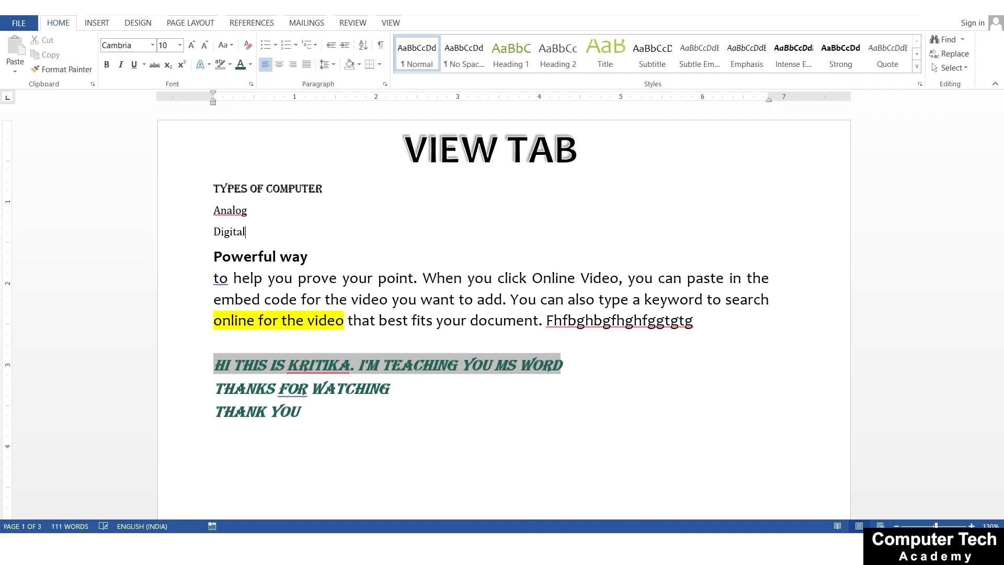
key("Return")
type("Hybrid")
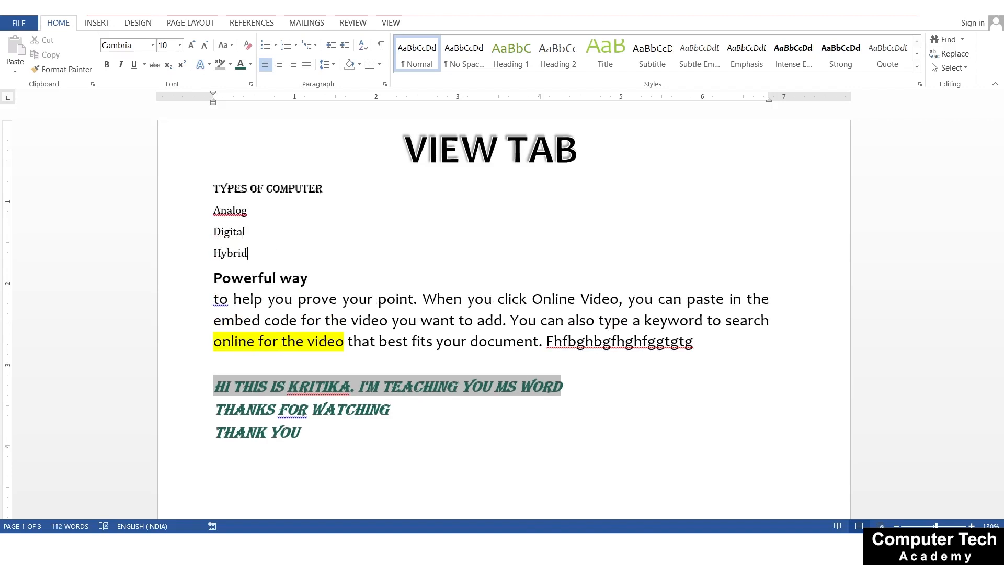
Write the heading "TYPES OF PRINTER" in Algerian on a new line below "Hybrid"
key("Return")
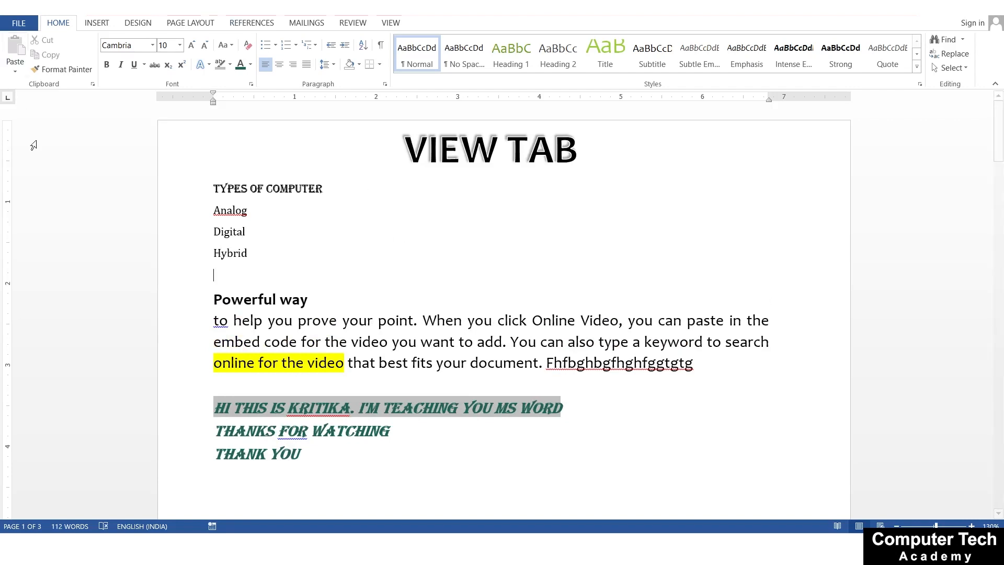
left_click(153, 45)
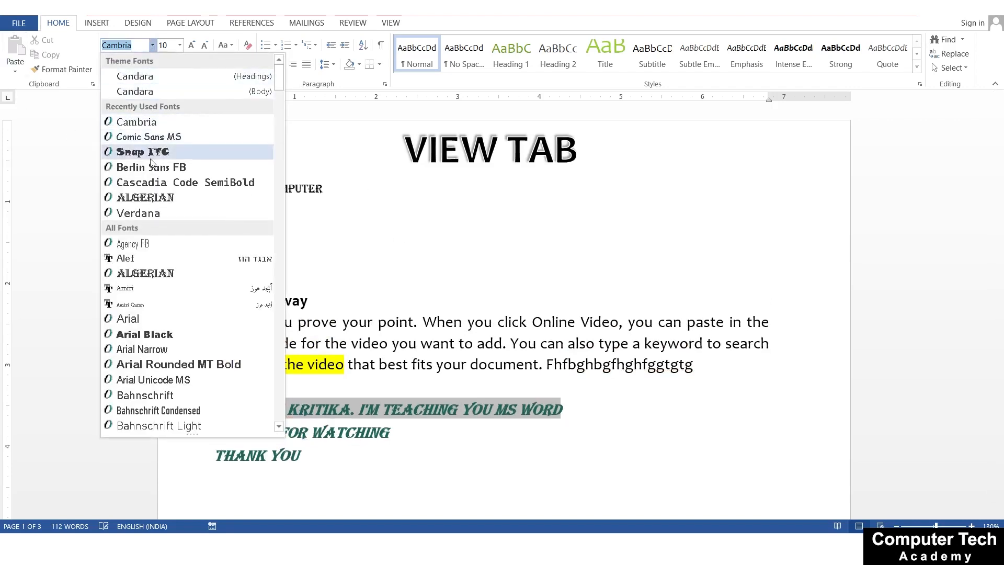
left_click(145, 197)
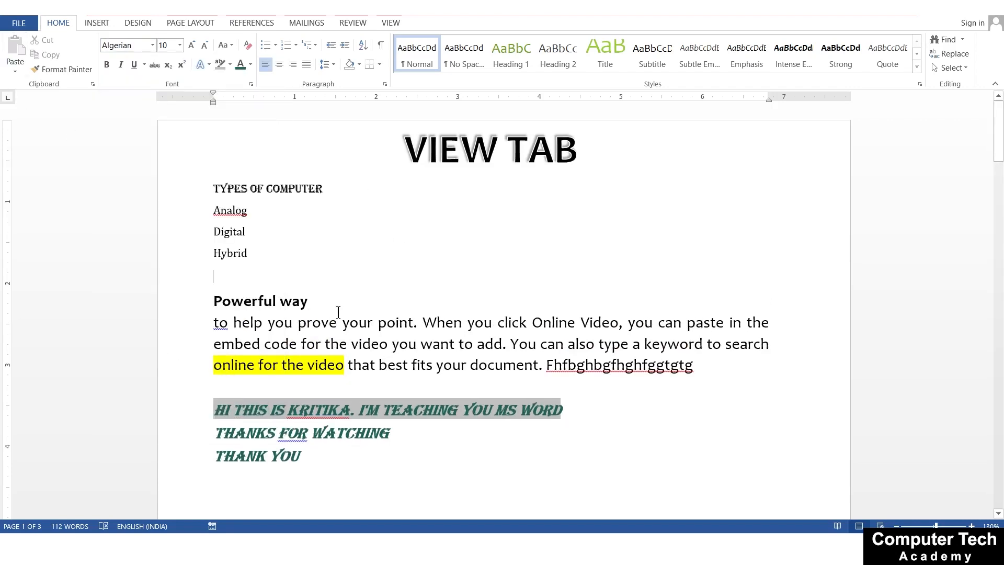
type("TYPS")
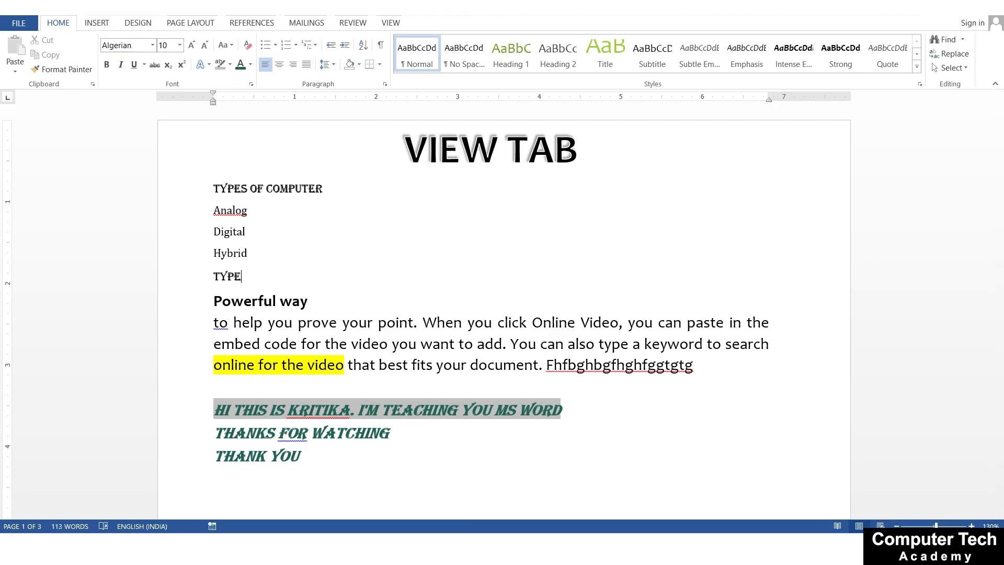
type("S OF PRINTER")
Write "Impact" in Cambria on a new line below the "TYPES OF PRINTER" heading
key("Return")
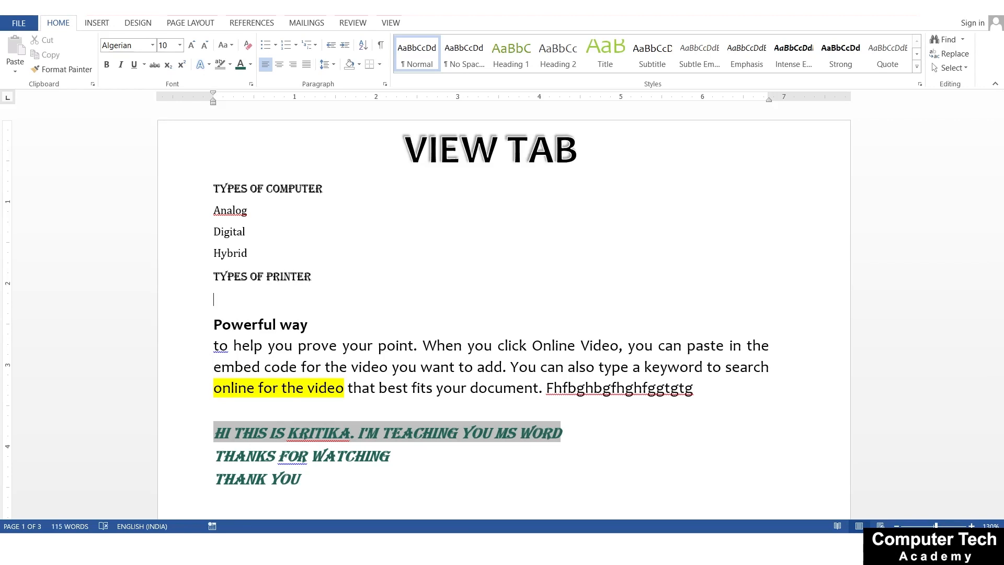
left_click(152, 45)
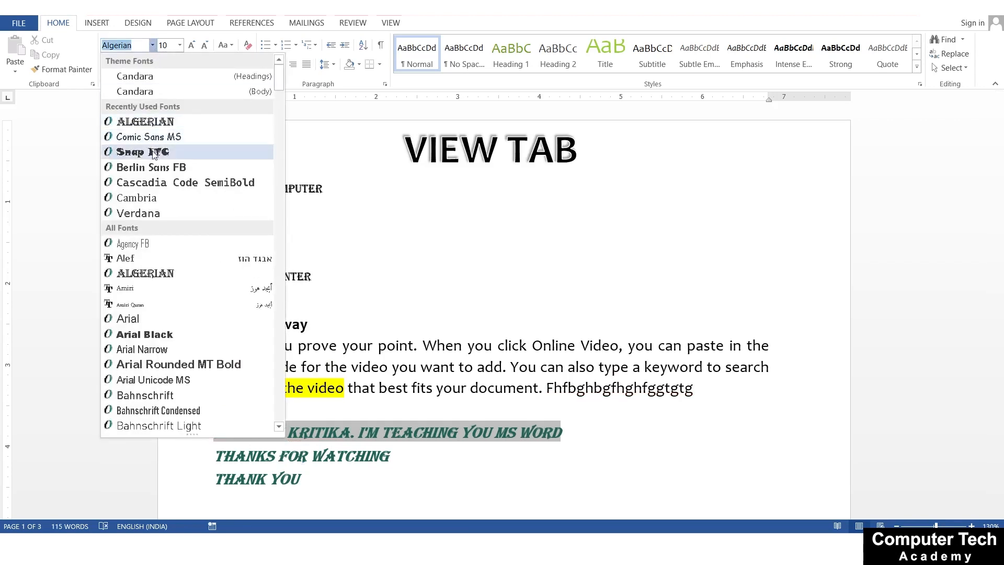
left_click(145, 198)
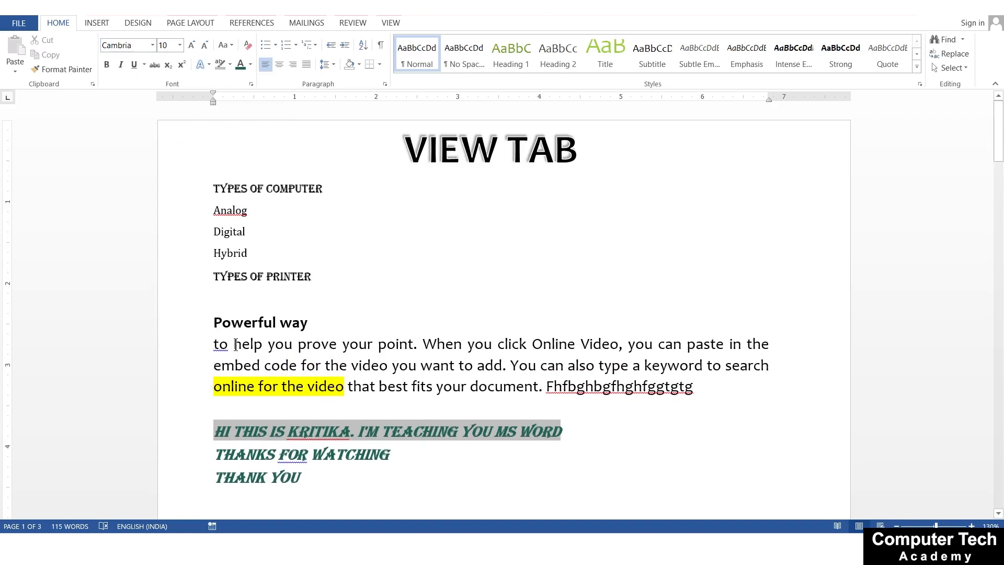
type("impact")
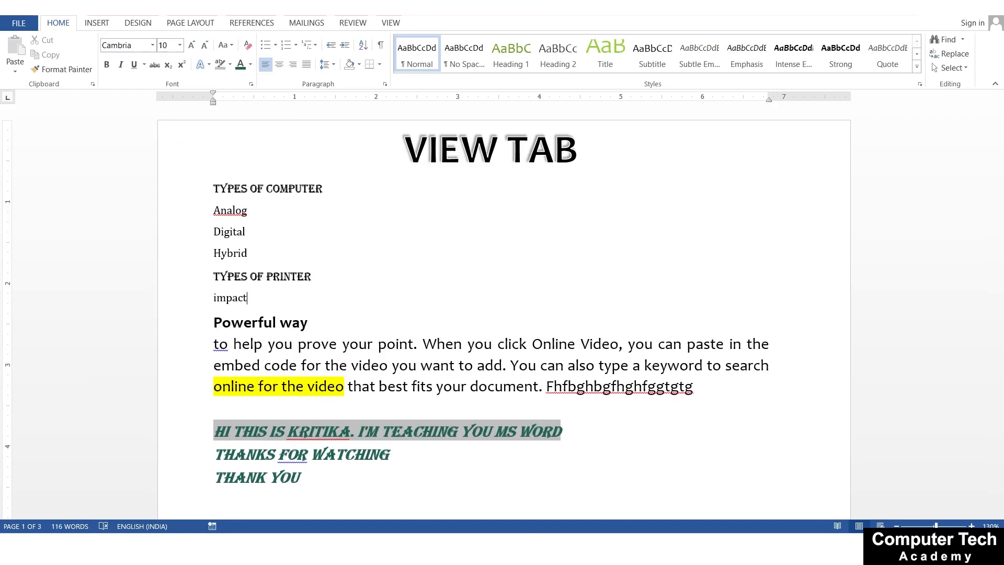
Add two blank lines below "Impact" and bring up the view and macro commands
key("Return")
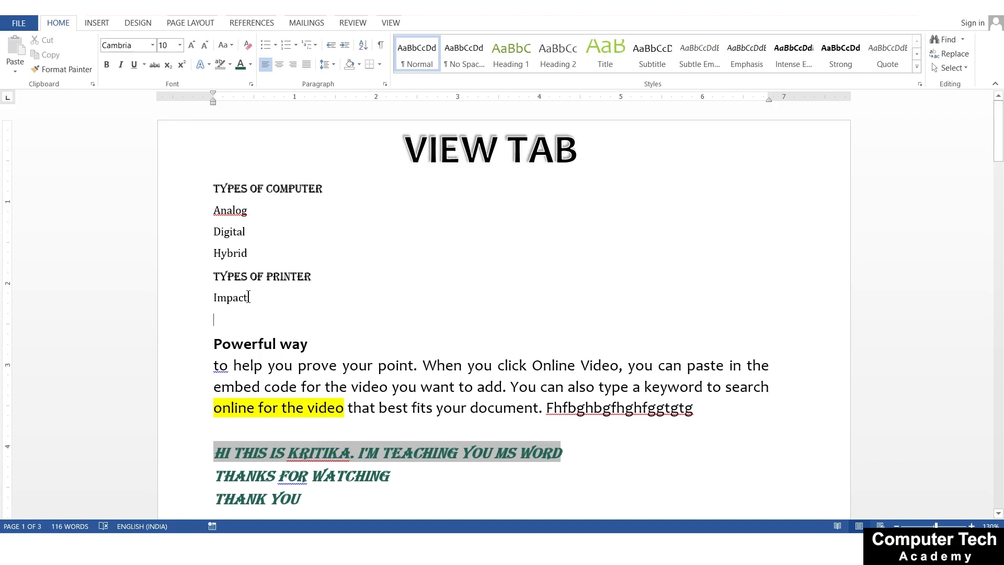
key("Return")
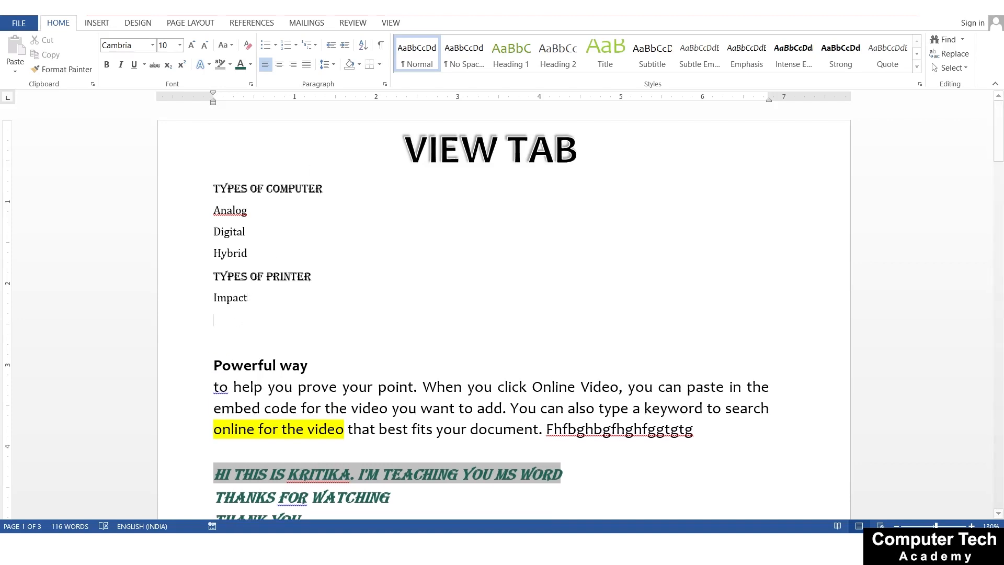
left_click(383, 25)
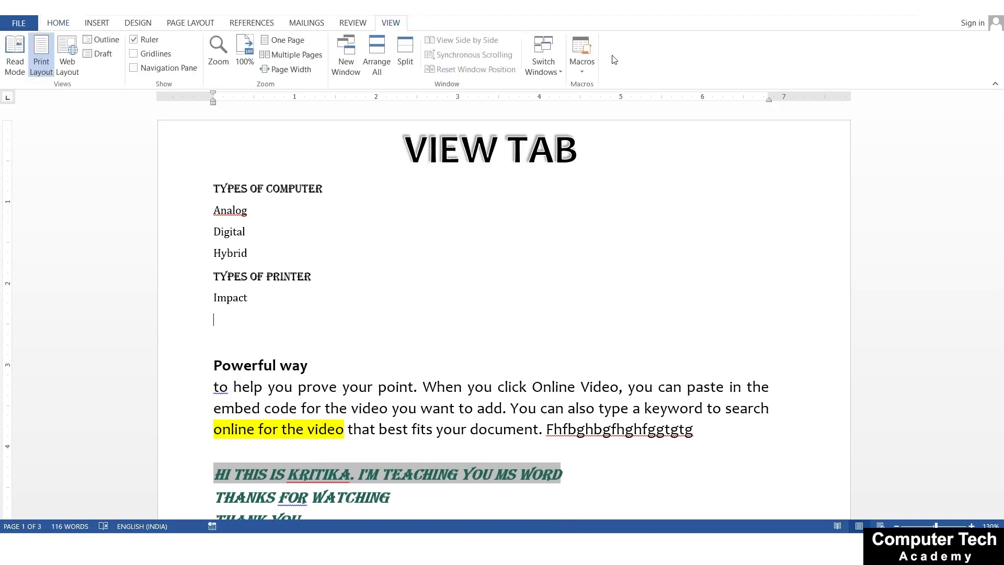
Start recording a macro named "Shortcut" stored in all documents, with Ctrl+Num 8 assigned as its keyboard shortcut
left_click(578, 73)
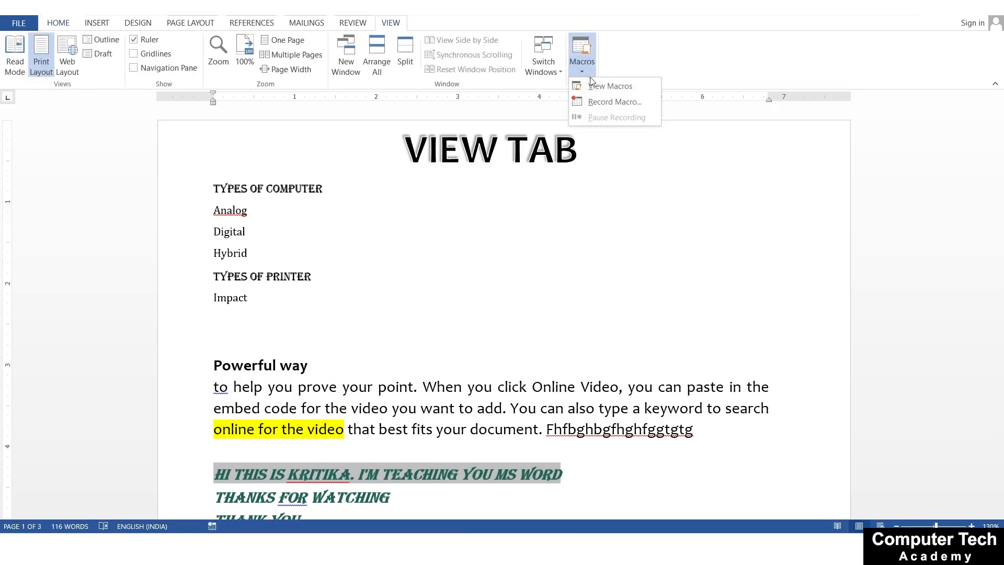
left_click(598, 107)
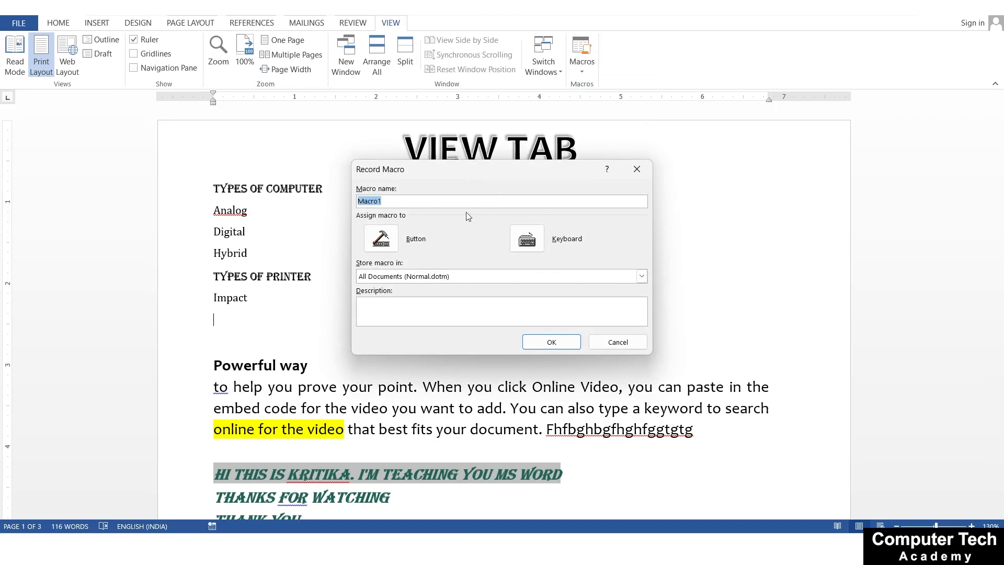
type("Shortcut")
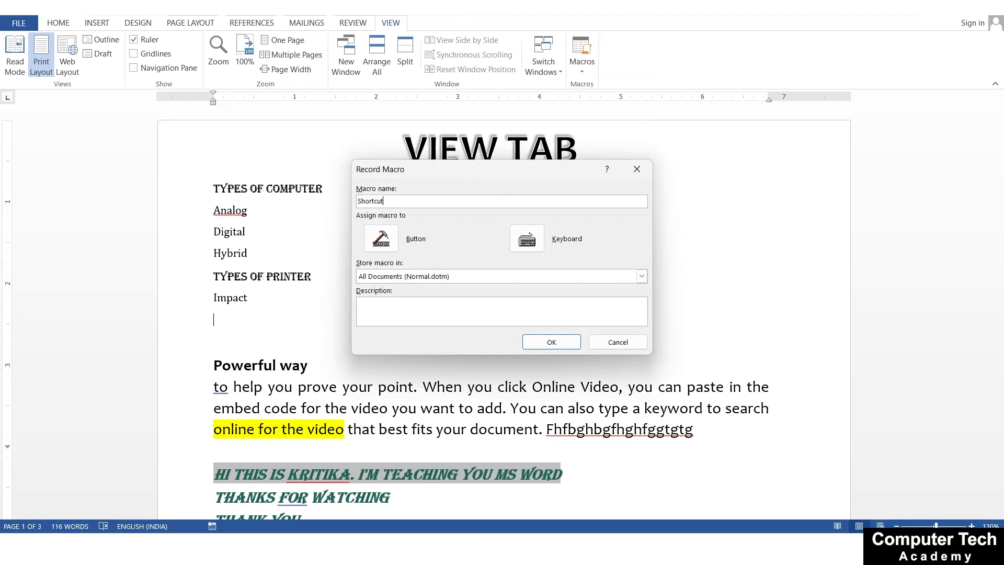
left_click(526, 242)
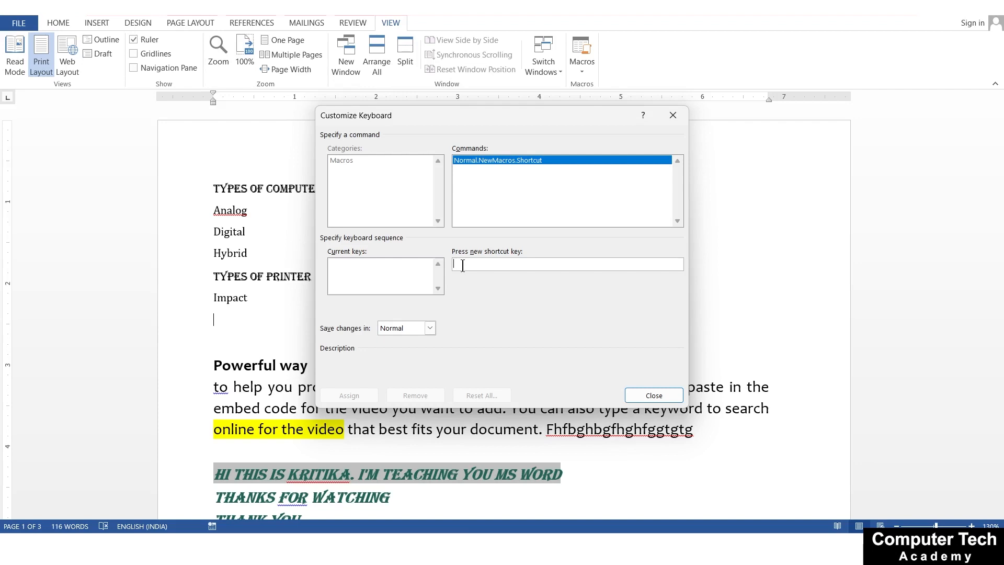
key("ctrl+KP_8")
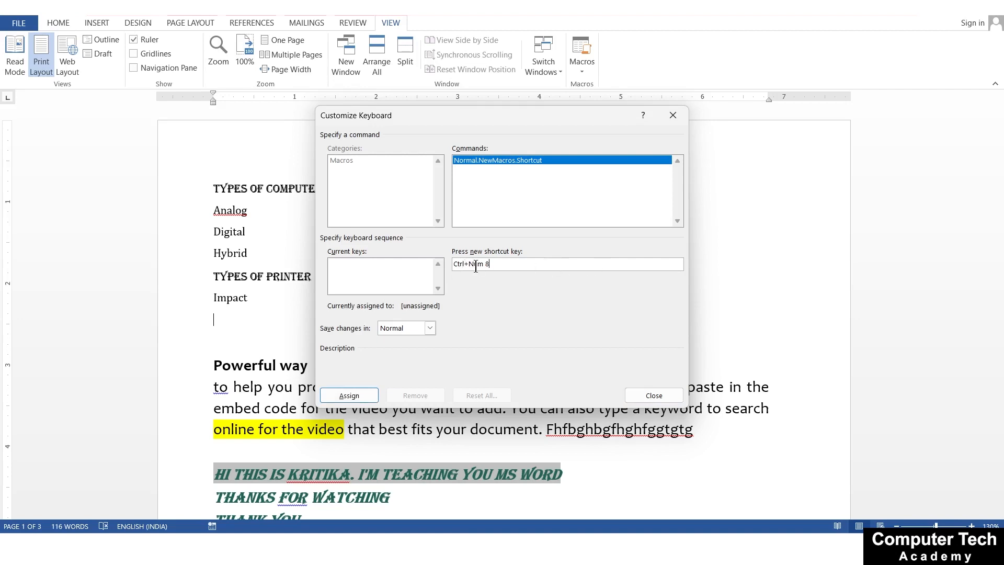
left_click(359, 396)
left_click(652, 396)
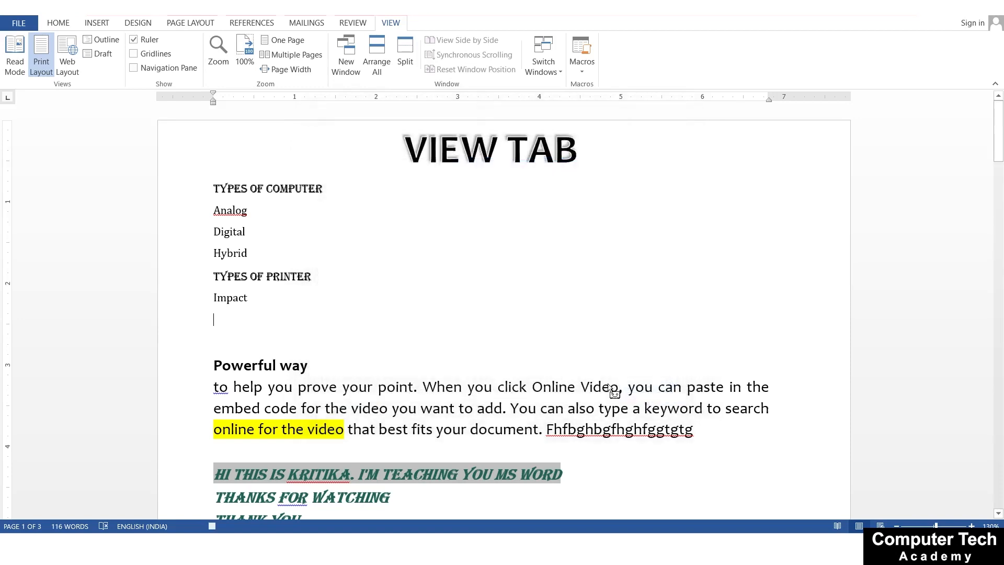
Record switching the font to Algerian in the "Shortcut" macro, and stop the recording
left_click(58, 23)
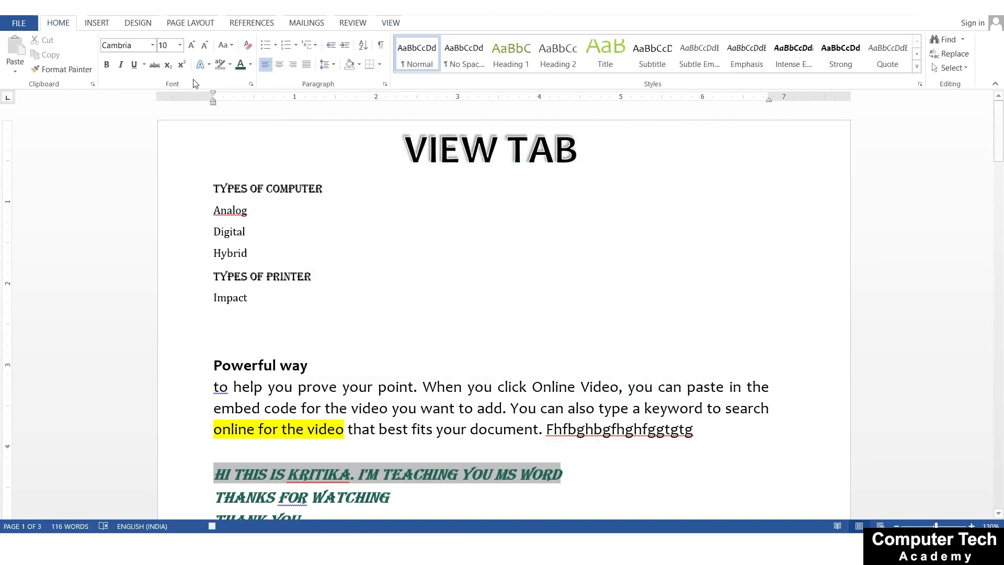
left_click(153, 46)
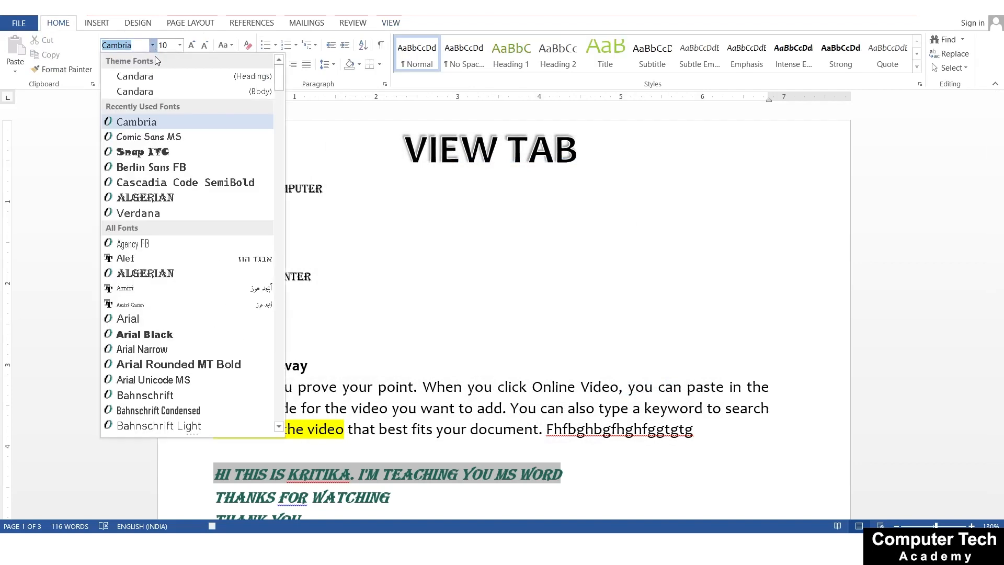
left_click(188, 203)
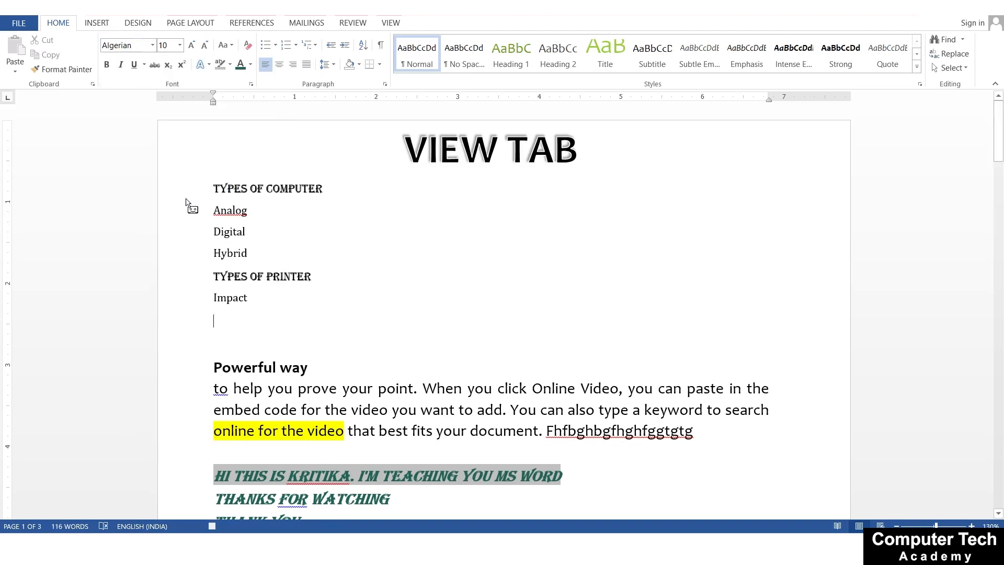
left_click(391, 23)
left_click(592, 58)
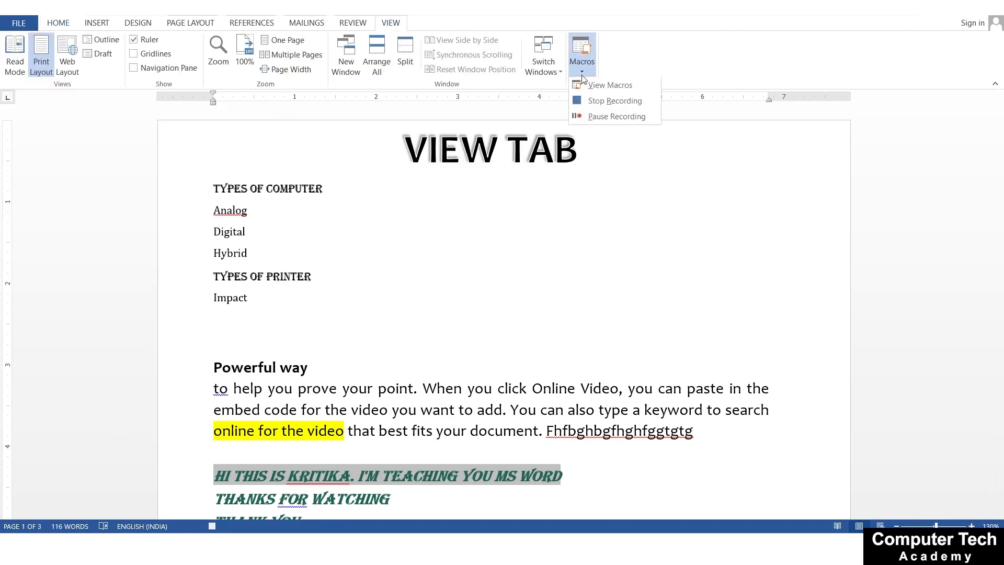
left_click(594, 103)
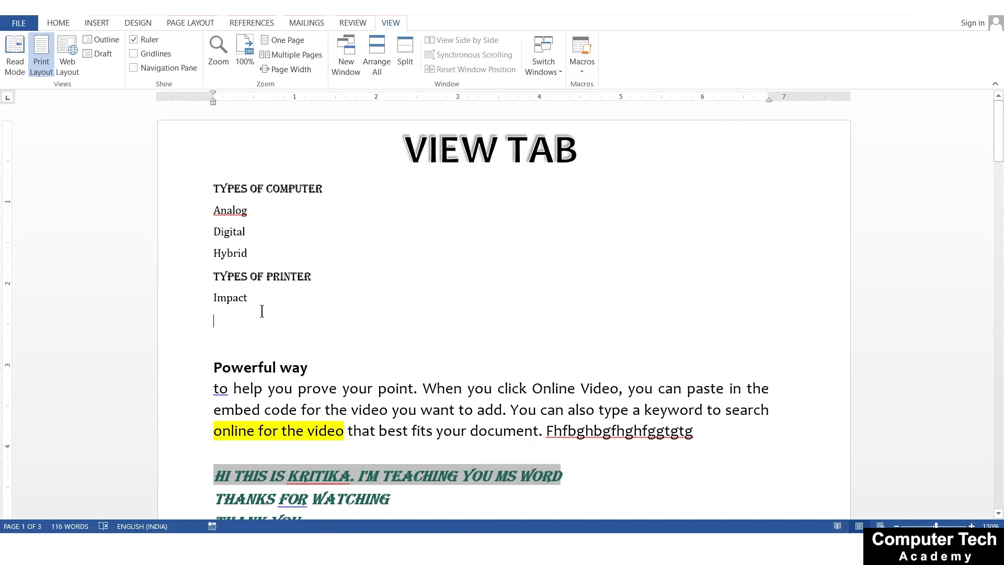
Run the "Shortcut" macro at the end of "Impact" and write "Yguughjgh" in Algerian
left_click(279, 305)
left_click(60, 24)
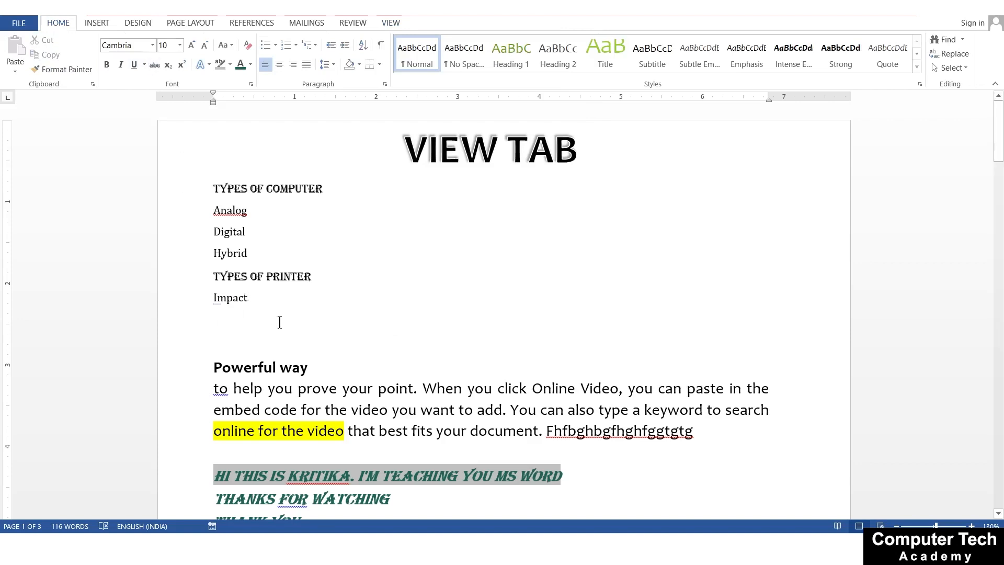
key("alt+a")
type("Yguughjgh")
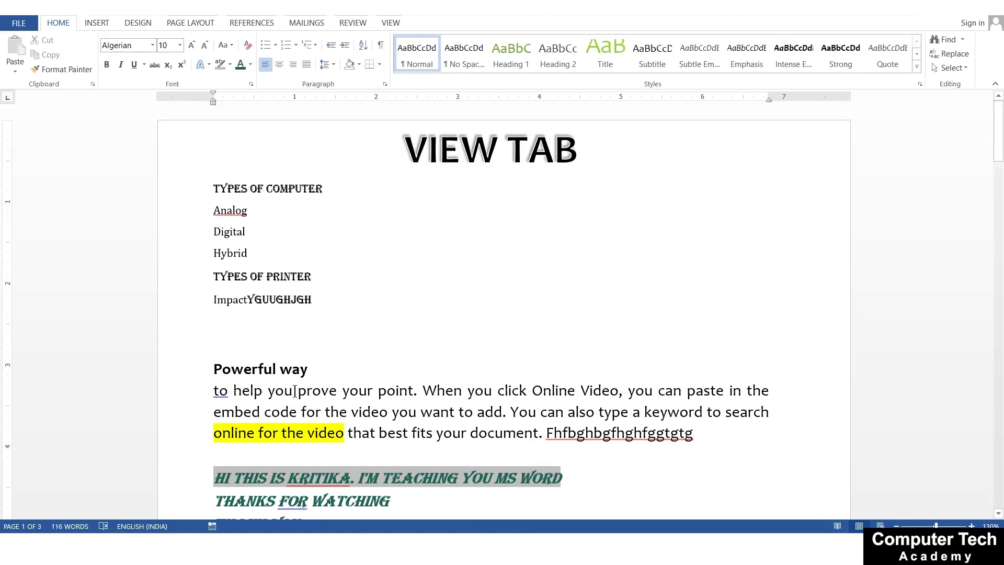
Write "nnbnbnbnbn" in Cambria on the line below "Impact" and continue it with "HFBGHJFBVMBFJVB" in Algerian using the "Shortcut" macro
left_click(230, 328)
left_click(153, 46)
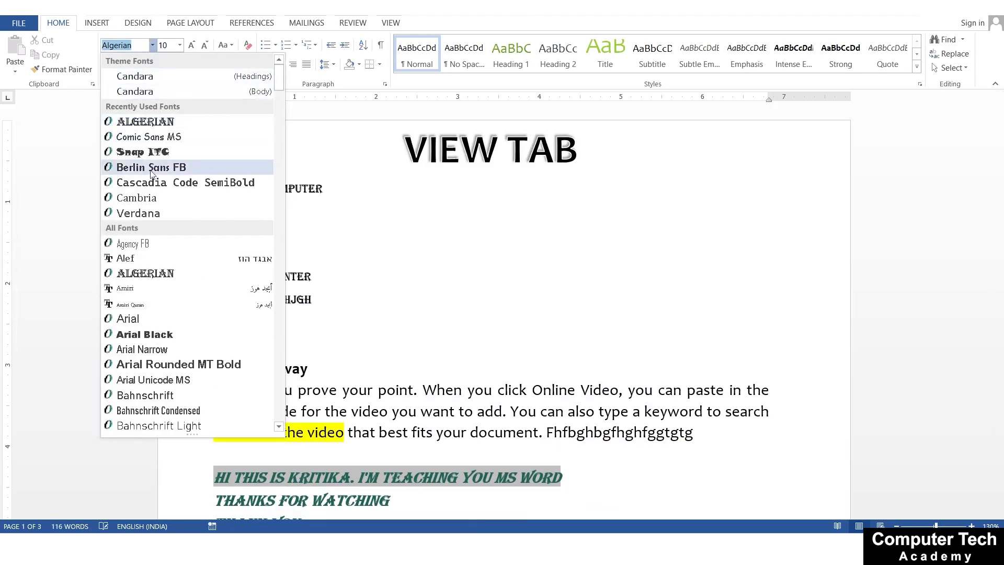
left_click(150, 199)
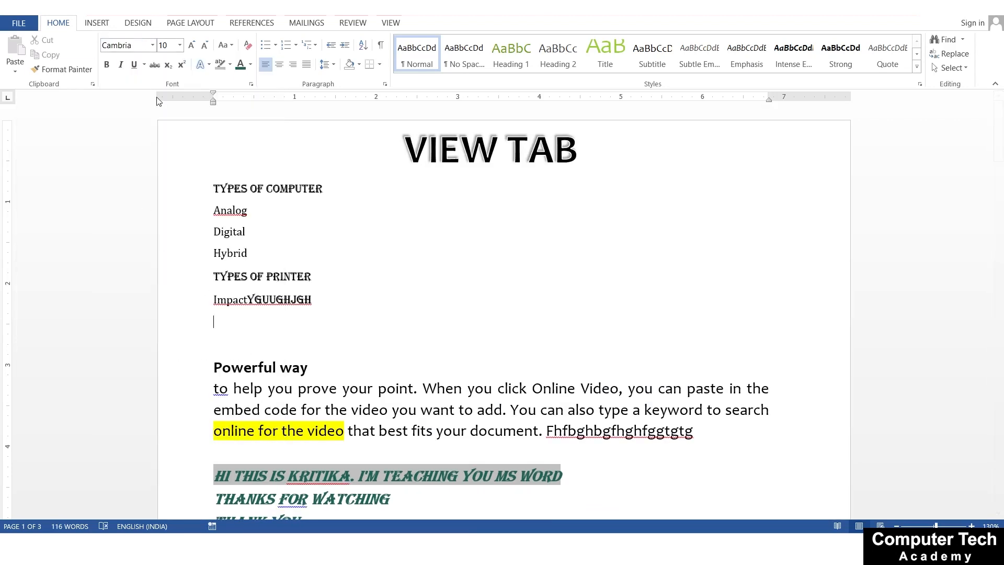
type("nnbnbnbnbn")
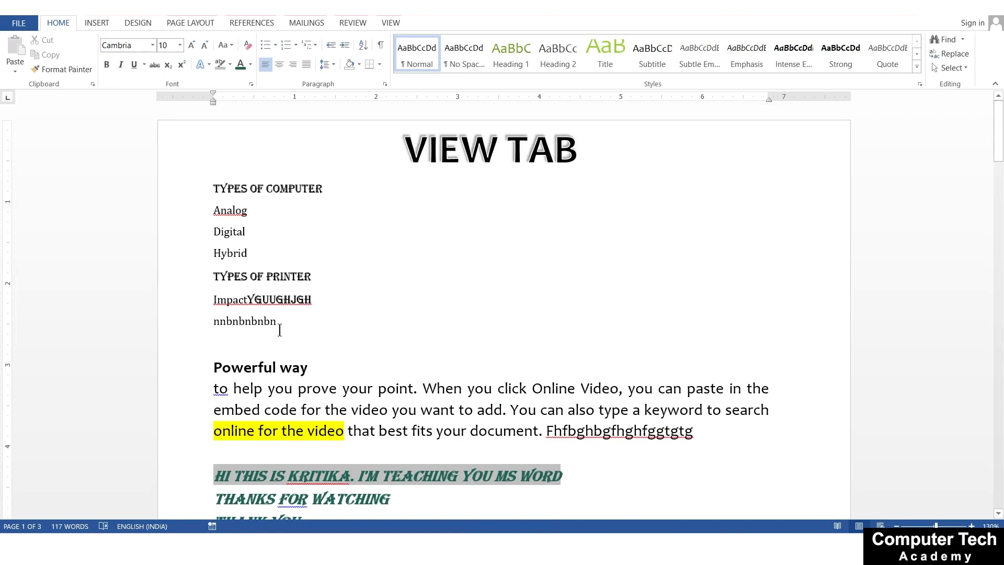
left_click(280, 330)
type("HFBGHJFBVMBFJVB")
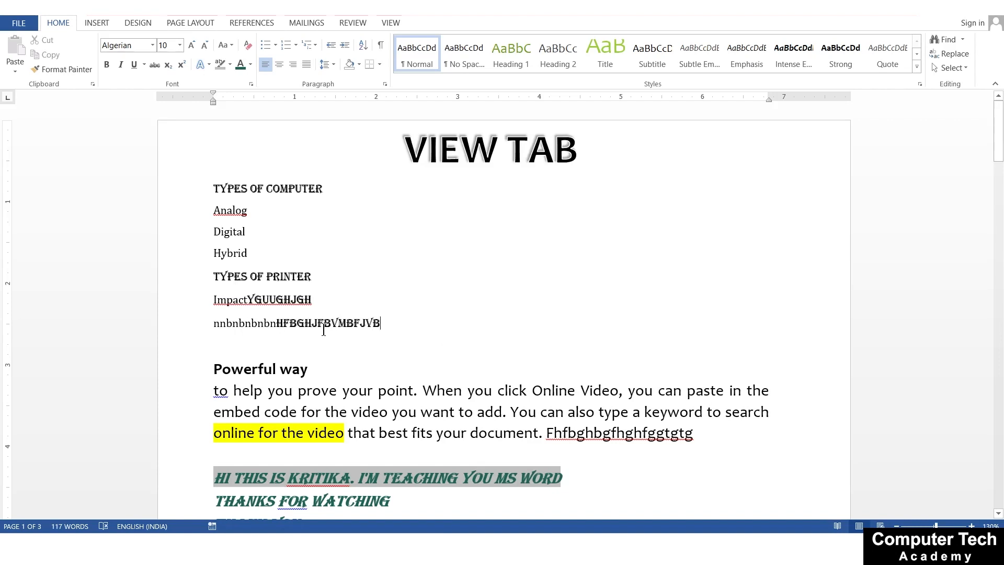
Start recording a macro named "shortcut2" with Ctrl+Num 9 assigned as its keyboard shortcut
left_click(391, 22)
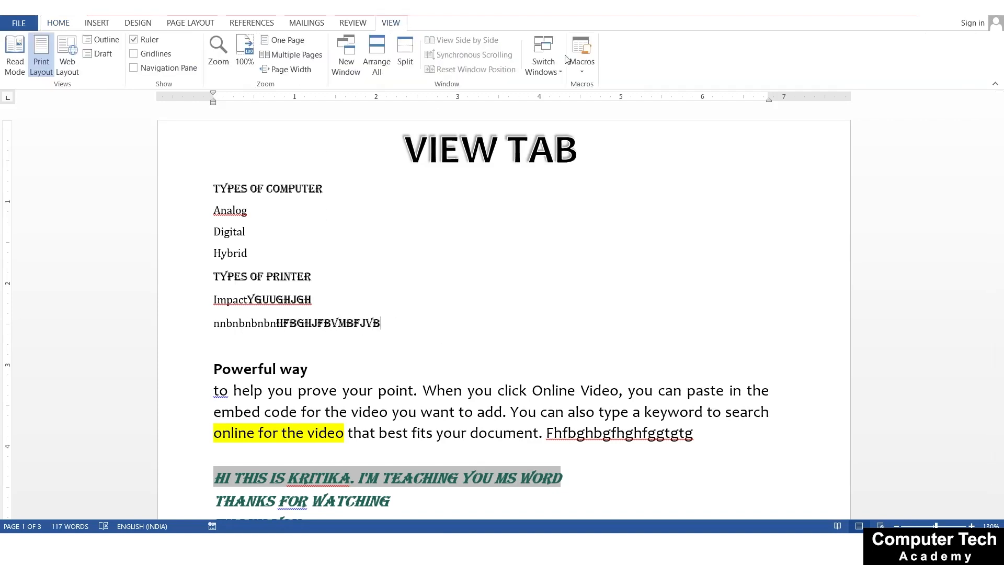
left_click(582, 61)
left_click(601, 103)
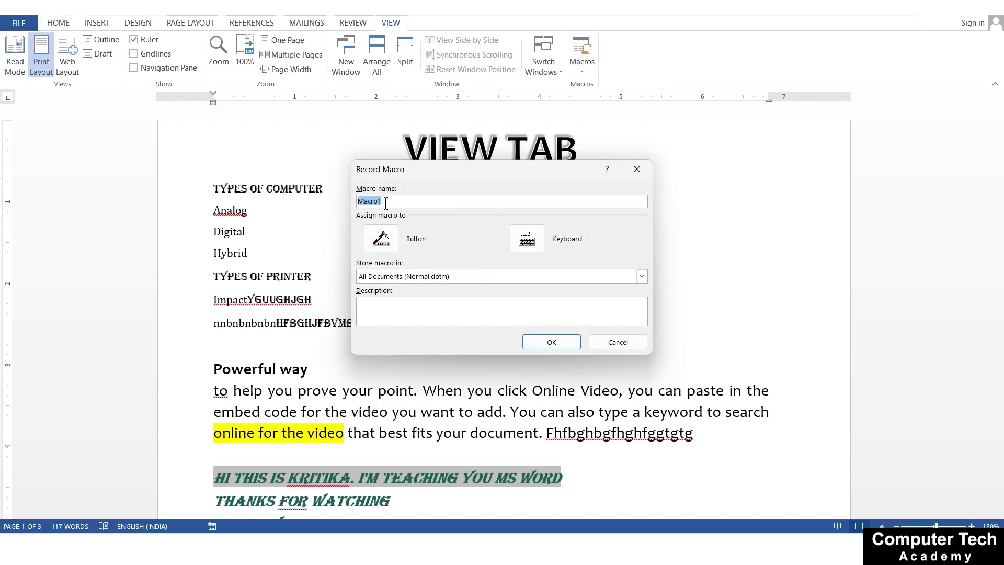
type("shortcut2")
left_click(539, 244)
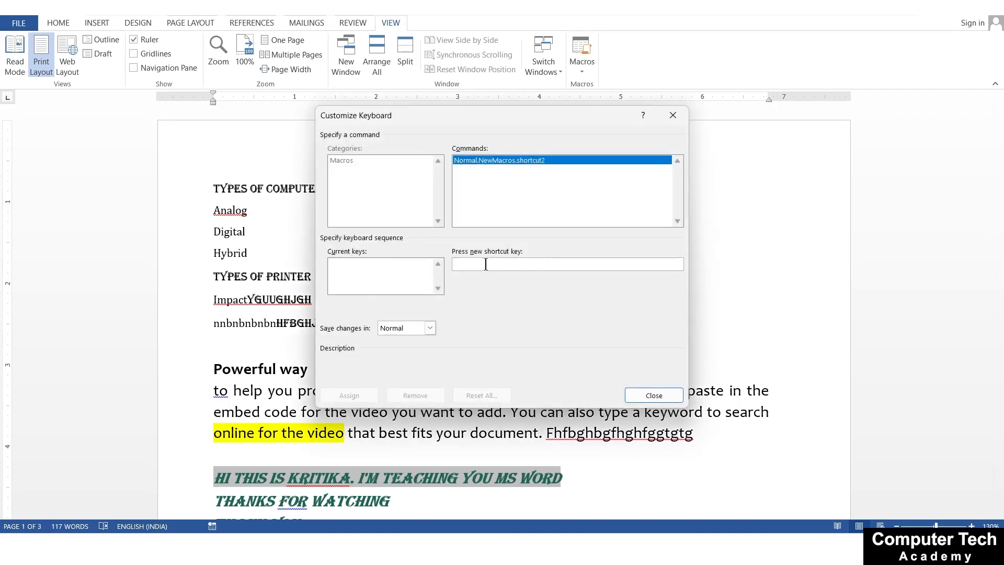
key("ctrl+KP_1")
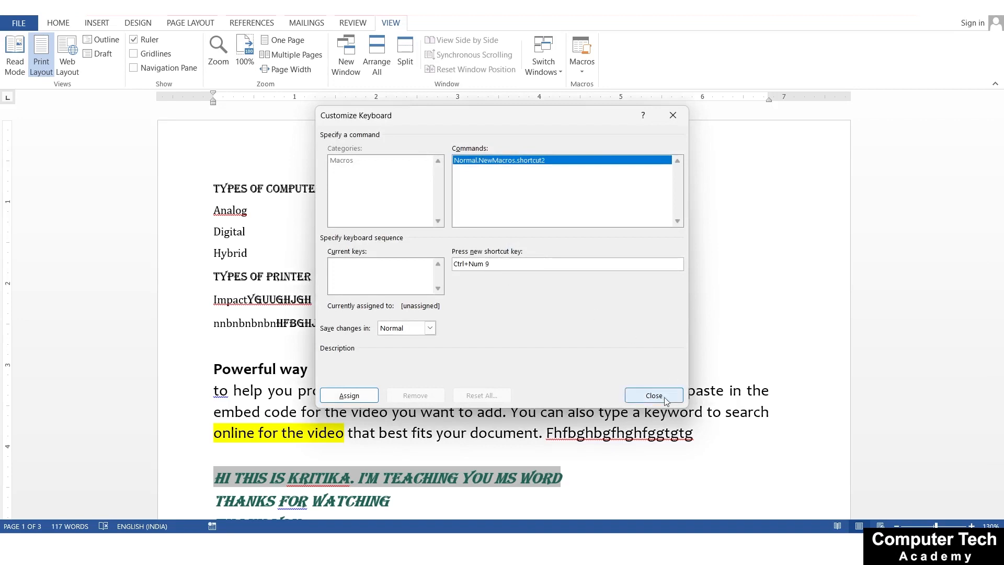
left_click(349, 396)
left_click(654, 395)
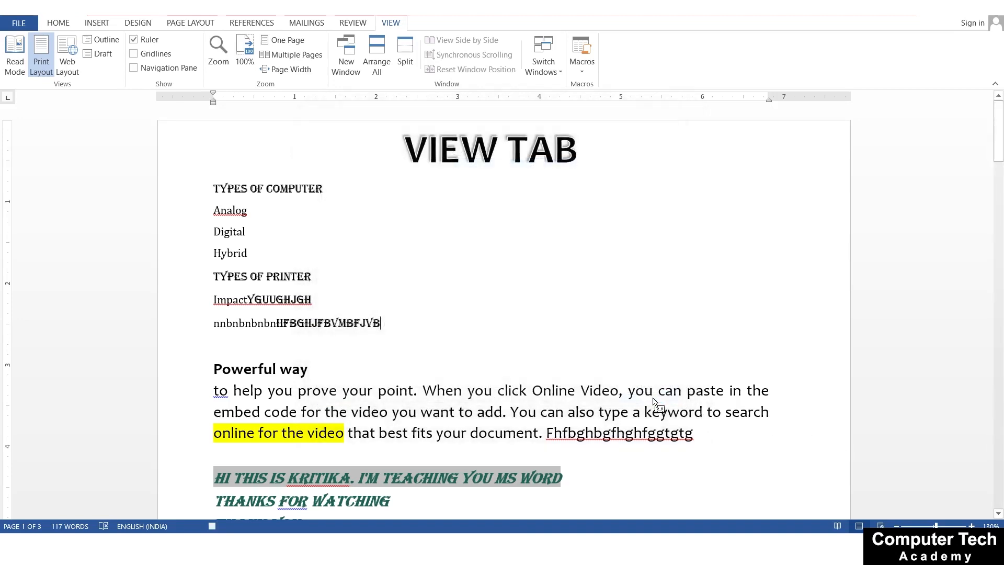
Record switching the font to Cambria in the "shortcut2" macro, and stop the recording
left_click(52, 24)
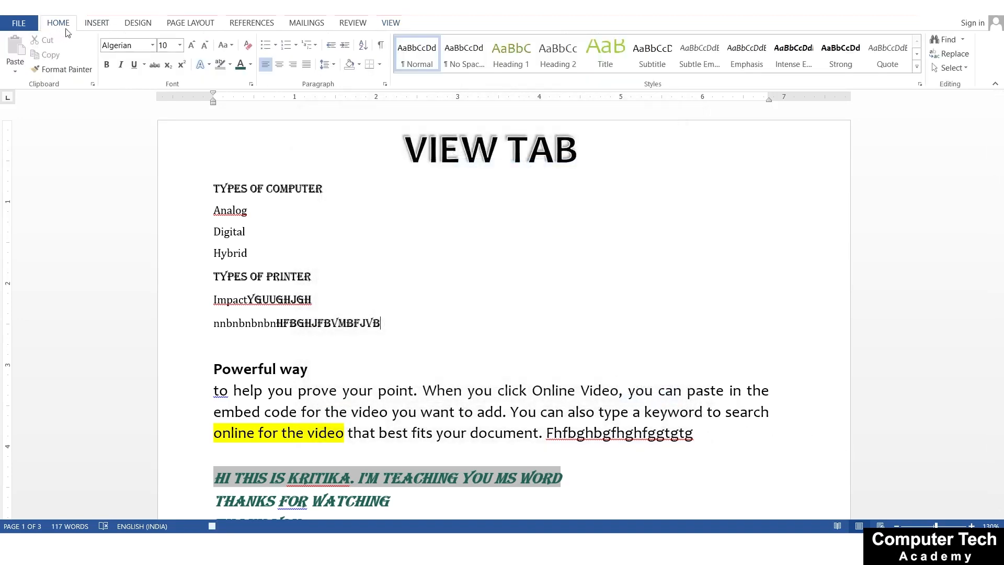
left_click(152, 46)
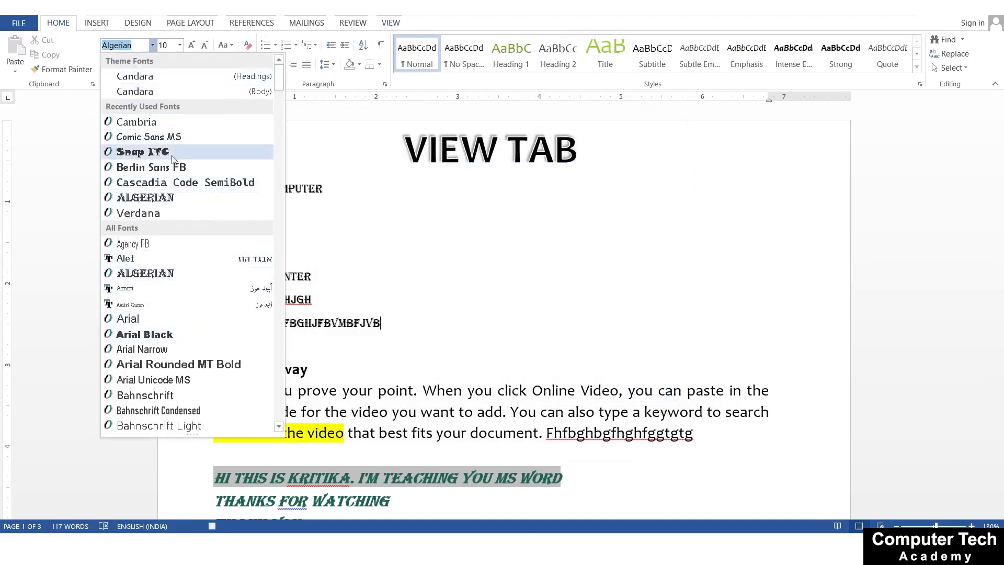
left_click(163, 121)
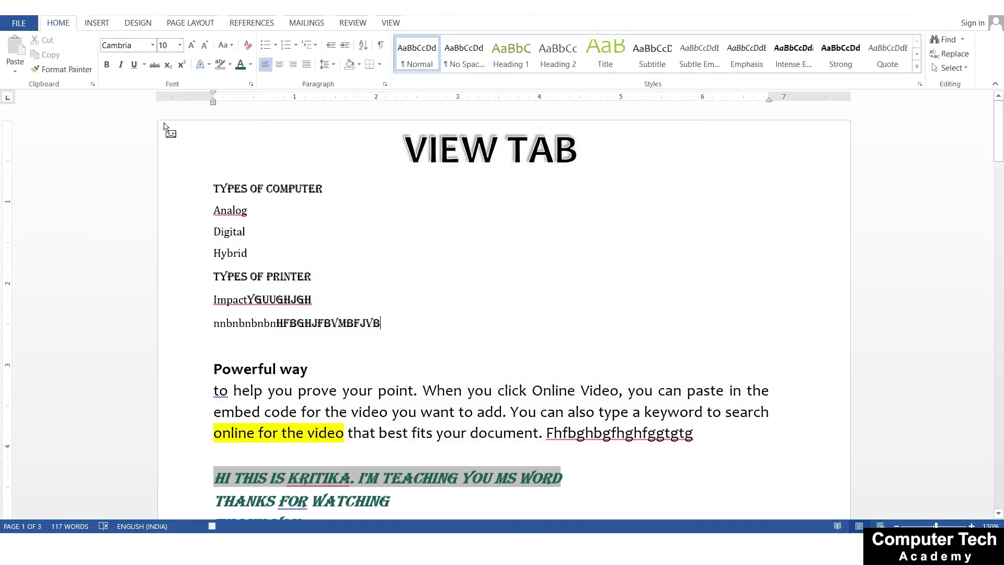
left_click(390, 23)
left_click(577, 67)
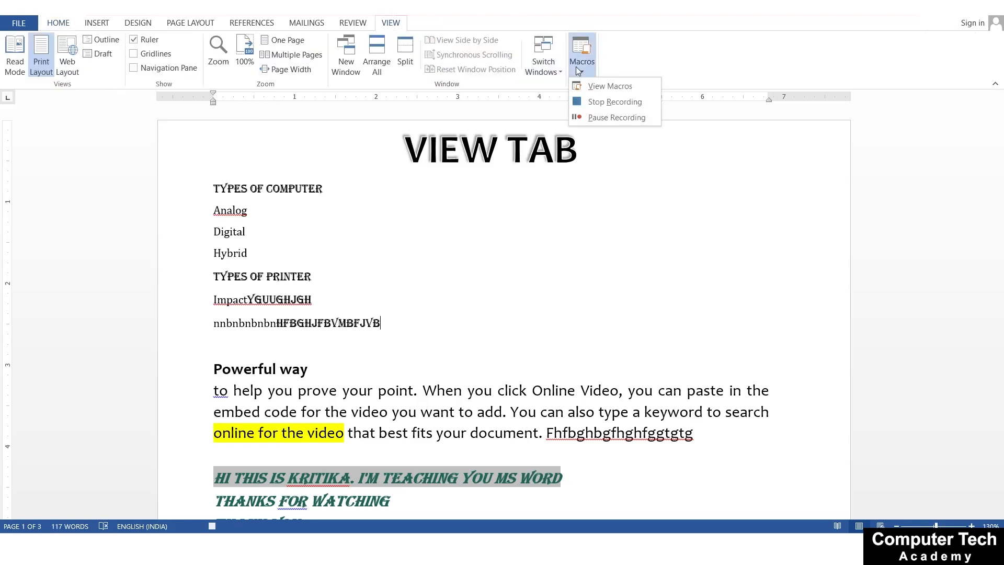
left_click(599, 106)
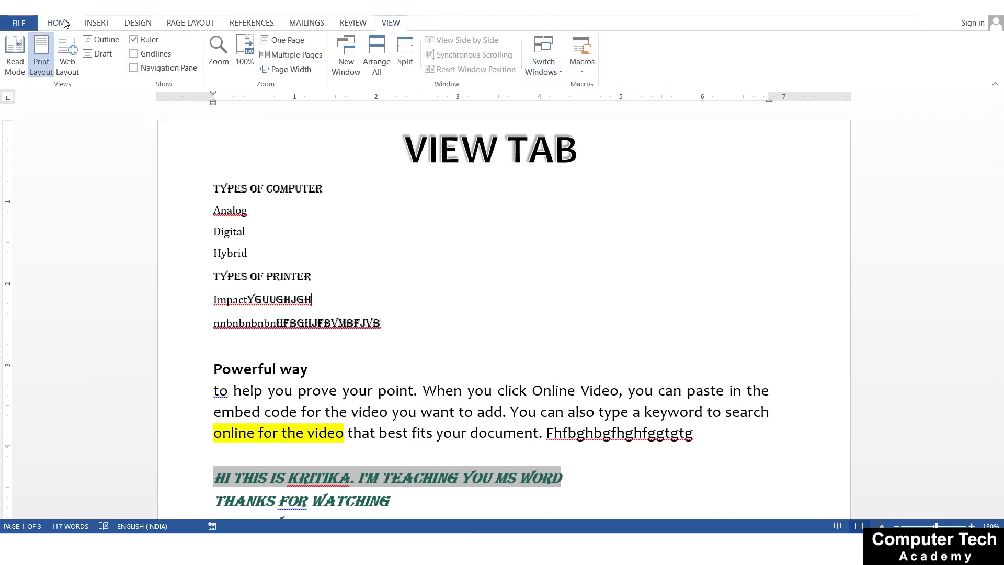
Extend the line below "Impact" with "FGGH" in Algerian, followed by "fbhmjbhfgbjfgmbjbgfbjgbnjghbjgnbj" in Cambria using the "shortcut2" macro
left_click(60, 24)
left_click(381, 321)
type("FGGH")
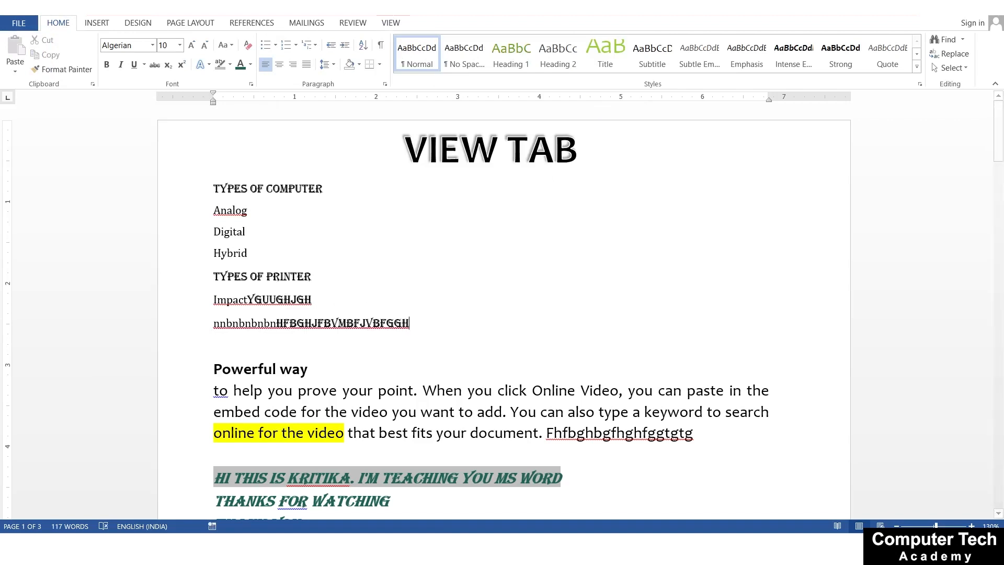
left_click(419, 322)
type("fbhmjbhfg")
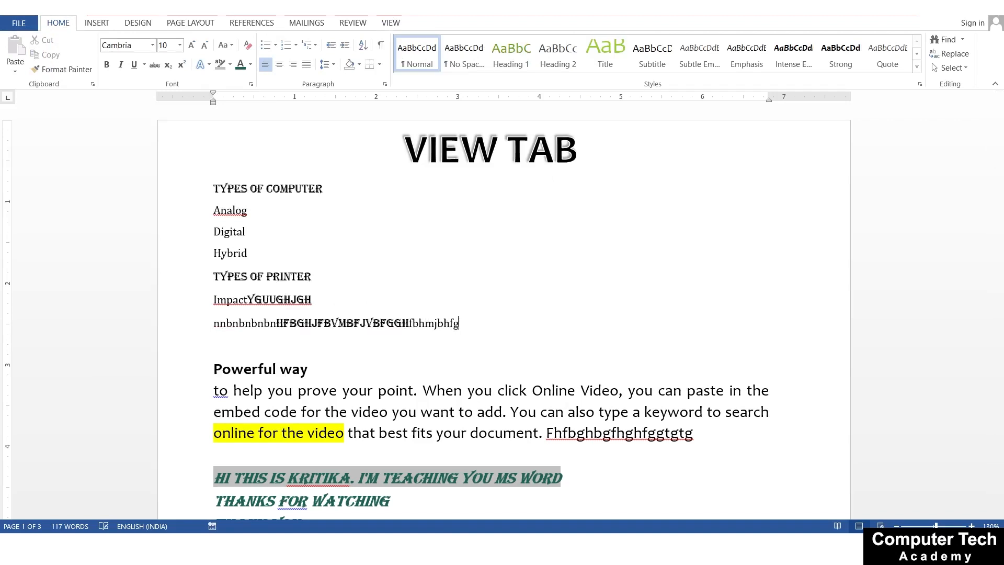
type("bjfgmbjbgfbjgbnjghbjgnbj")
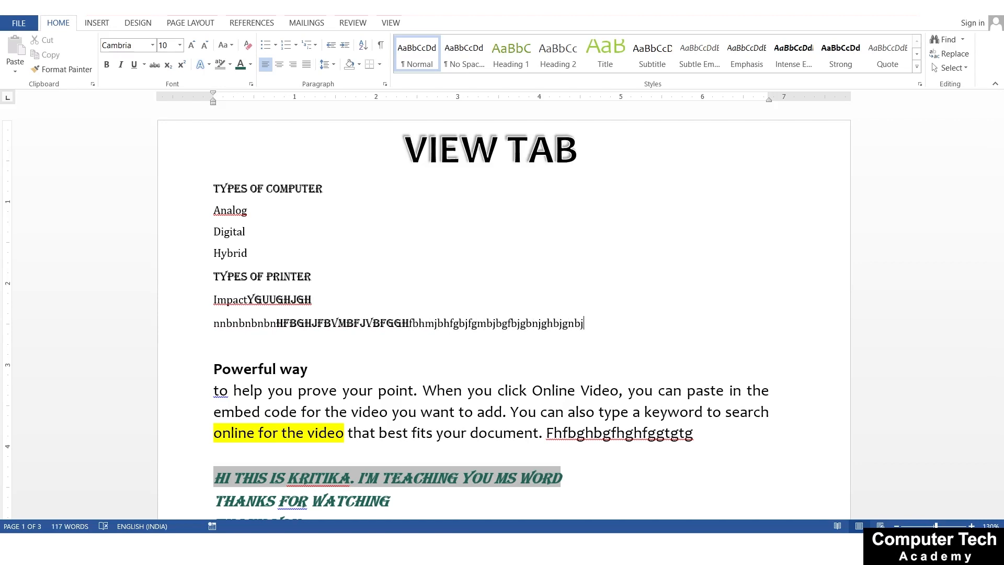
Write "hngkjhnkgkl" in Cambria on a new line, continue it with "fgnbfgbklgfbjkgf,mb;k" in Algerian through the "Shortcut" macro, and return to the view commands
key("Return")
type("hngkjhnkgkl")
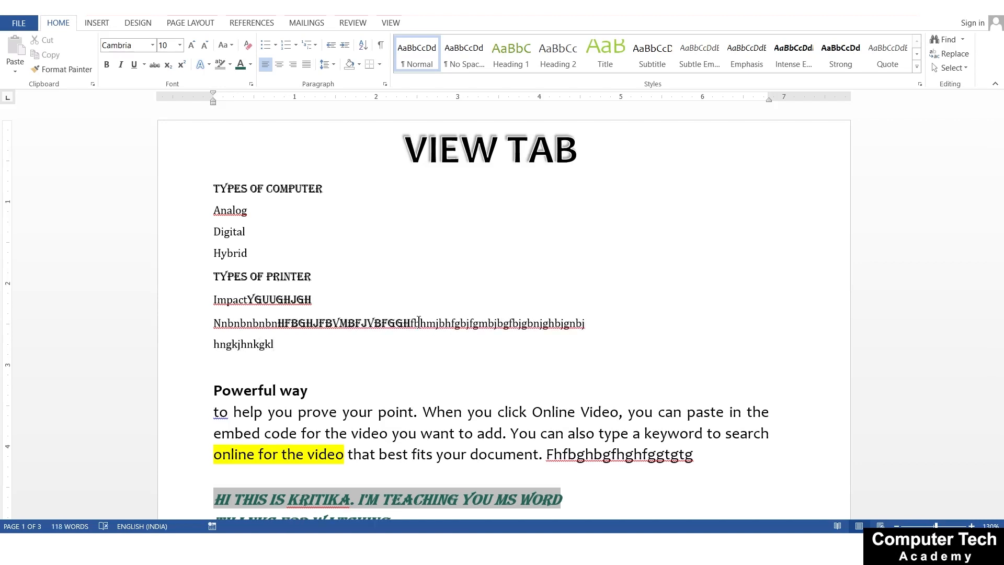
type("fgnbfgbklgfbjkgf,mb;k")
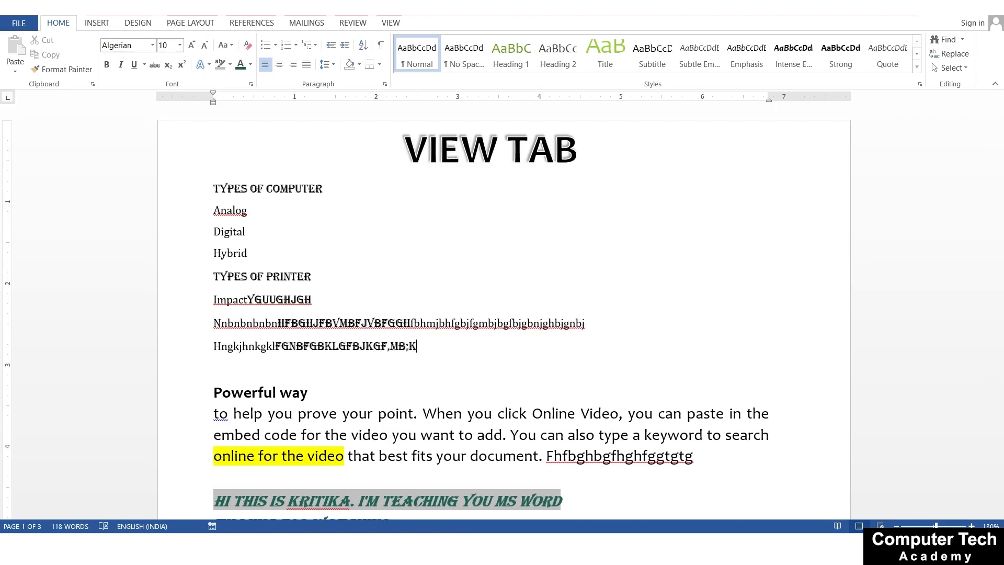
left_click(392, 23)
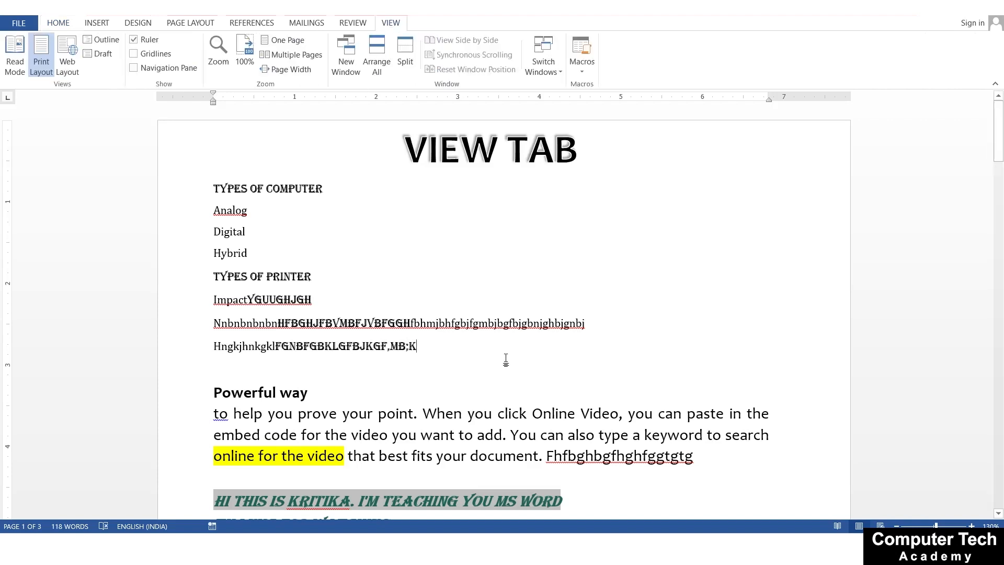